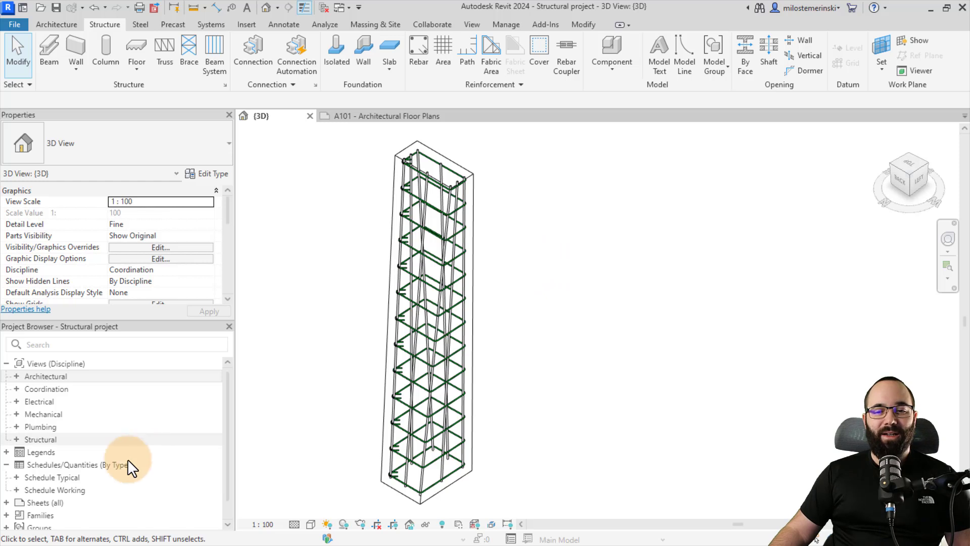
Step: Start a new Structural Rebar schedule named Rebar Schedule from Schedules/Quantities
right_click(82, 465)
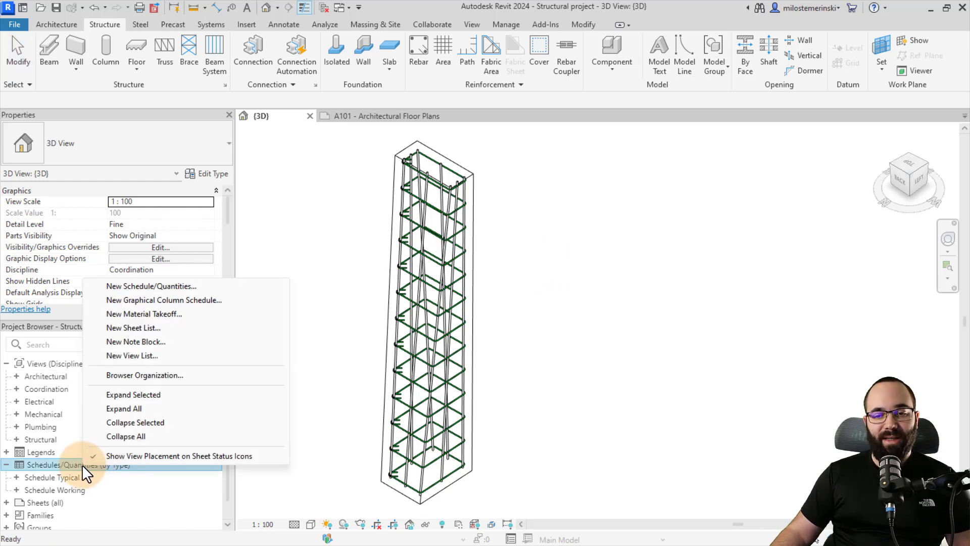
left_click(148, 286)
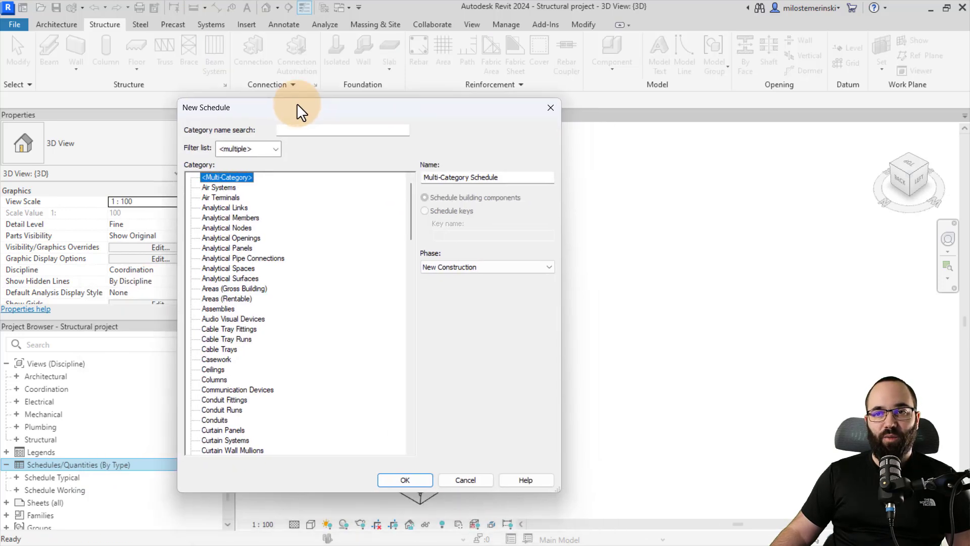
left_click_drag(296, 103, 271, 71)
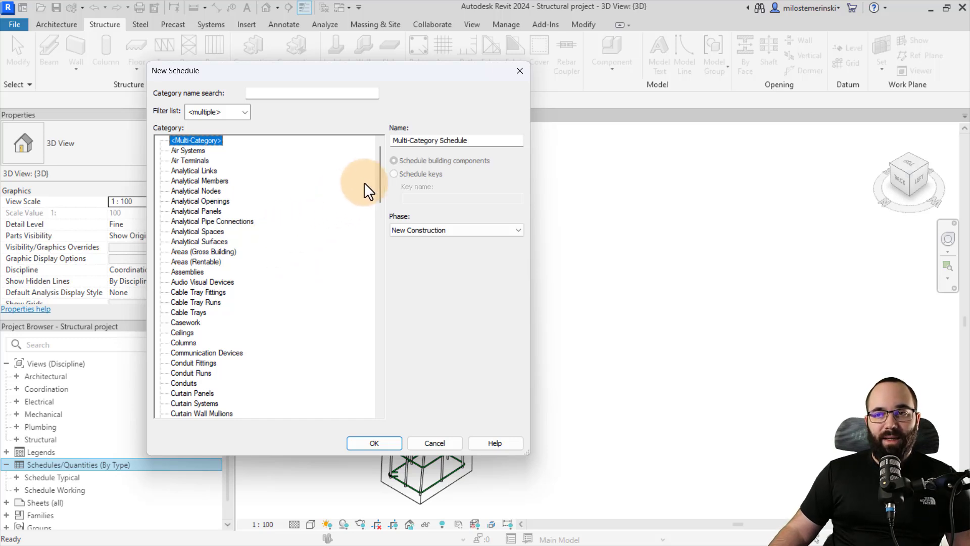
left_click_drag(380, 169, 377, 363)
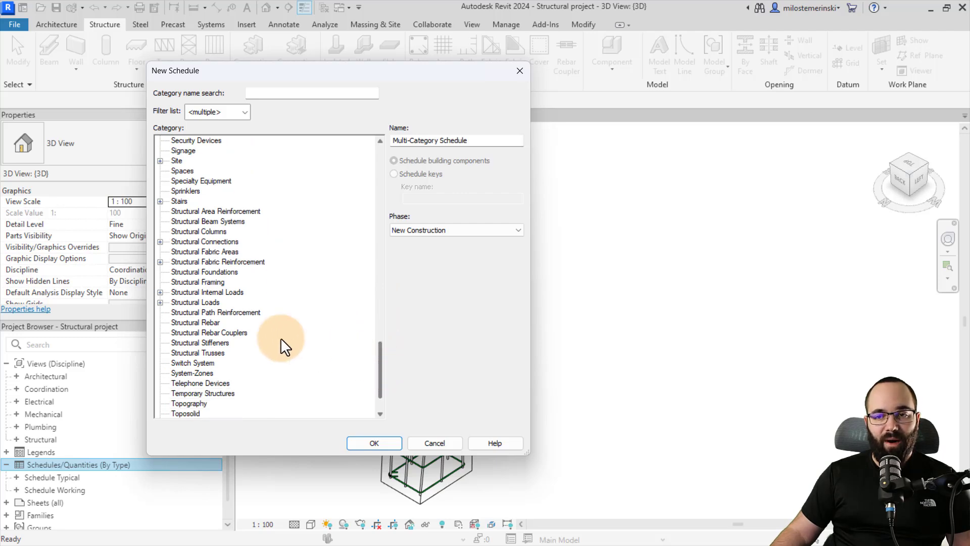
left_click(187, 322)
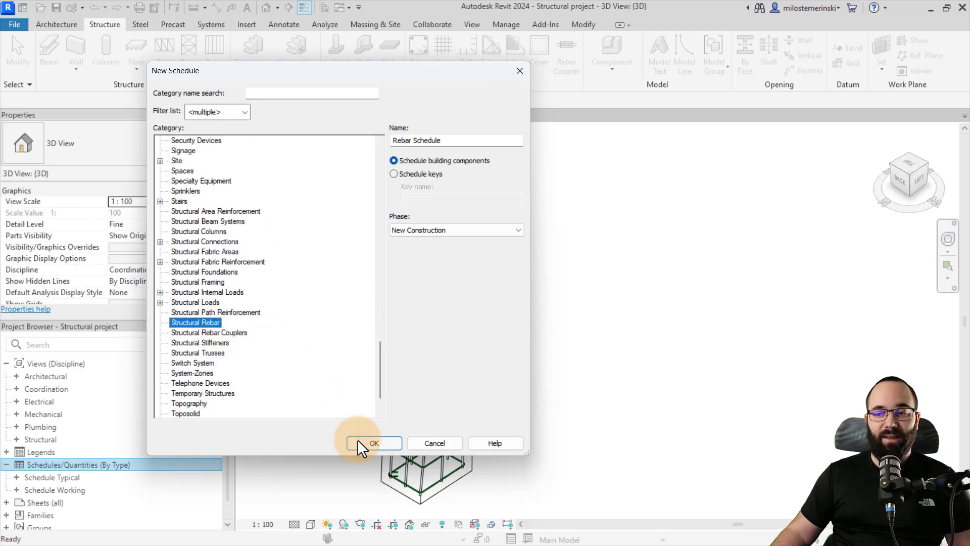
Step: Add Bending Detail, Bar Diameter and Bar Length to the schedule's fields
left_click(373, 443)
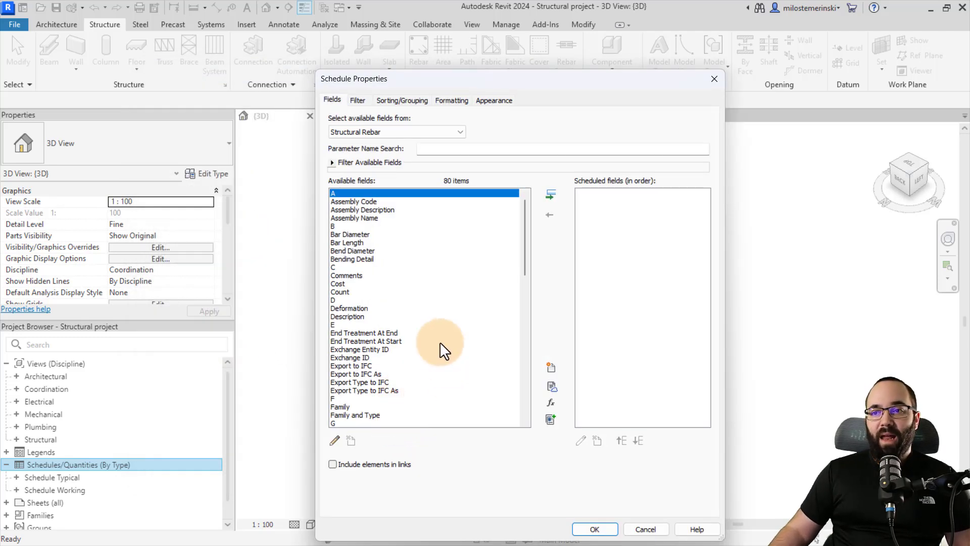
left_click_drag(377, 79, 202, 42)
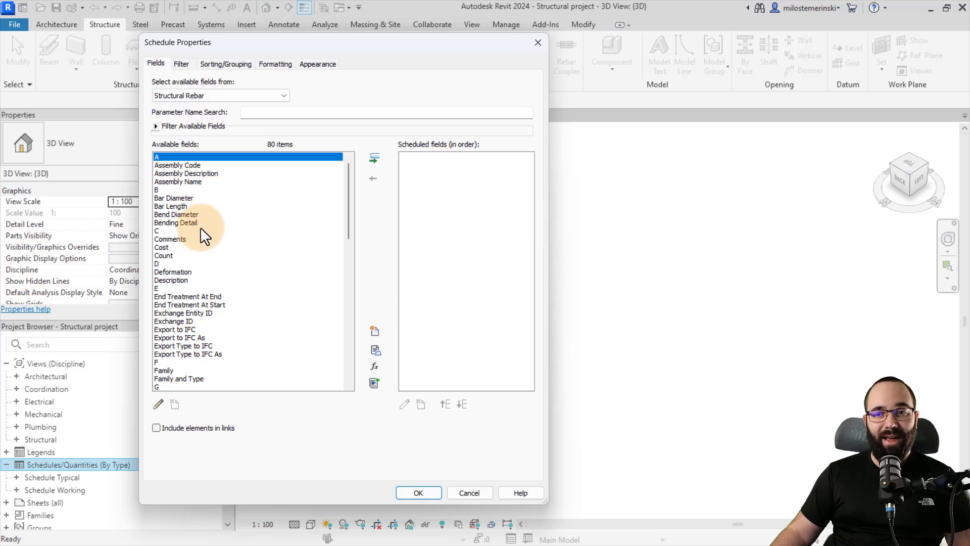
left_click(180, 222)
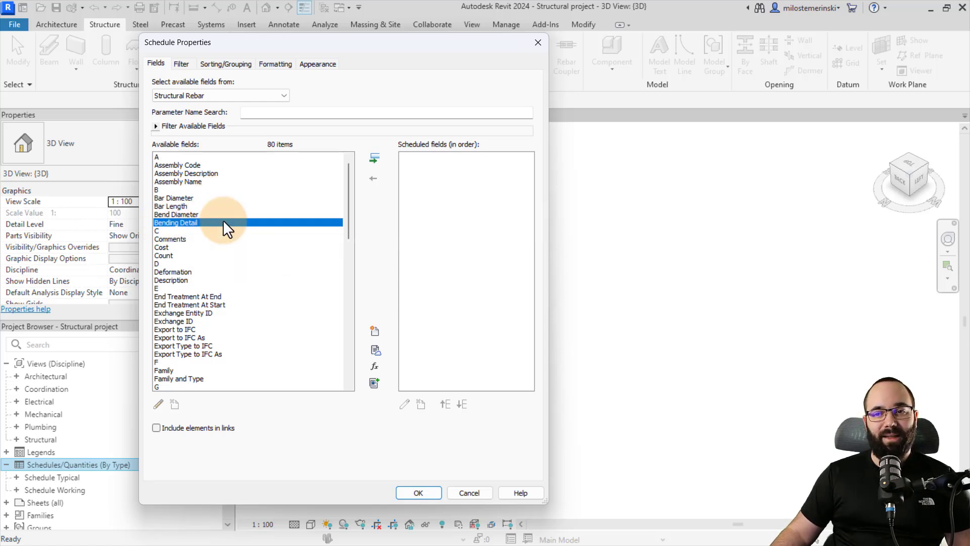
left_click(374, 159)
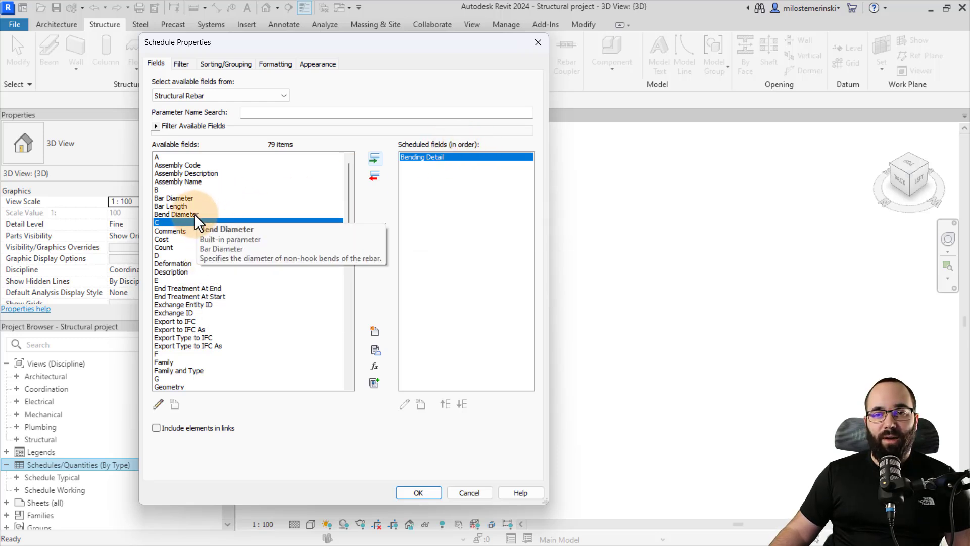
left_click(174, 198)
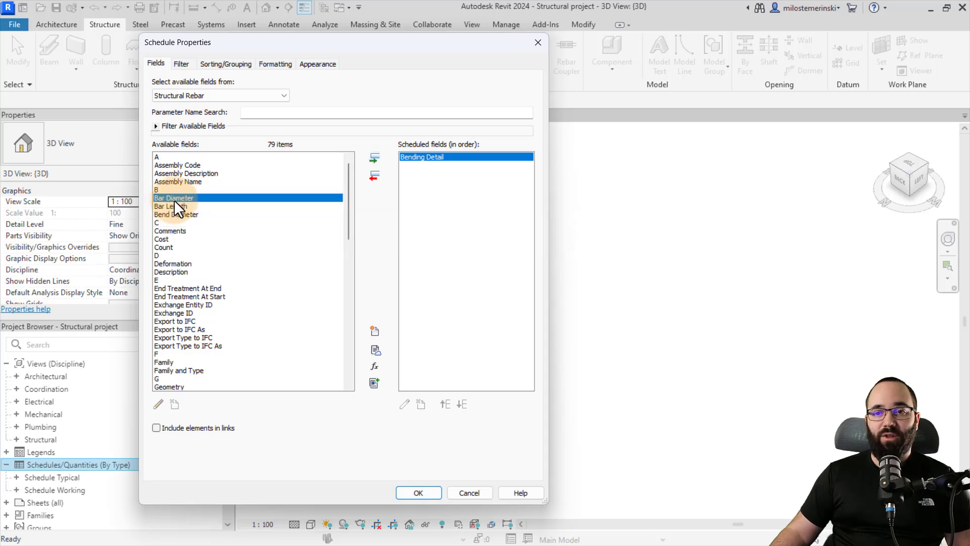
left_click(374, 158)
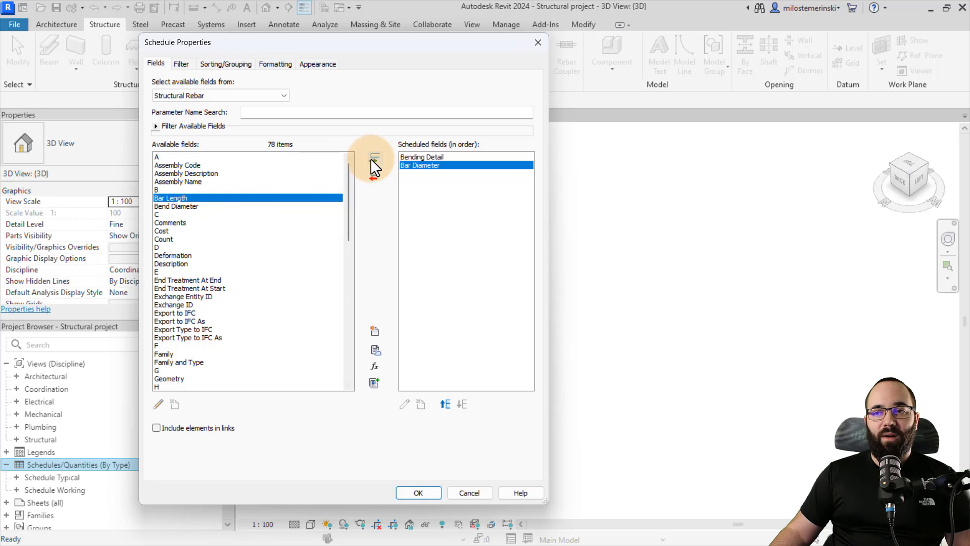
left_click(372, 159)
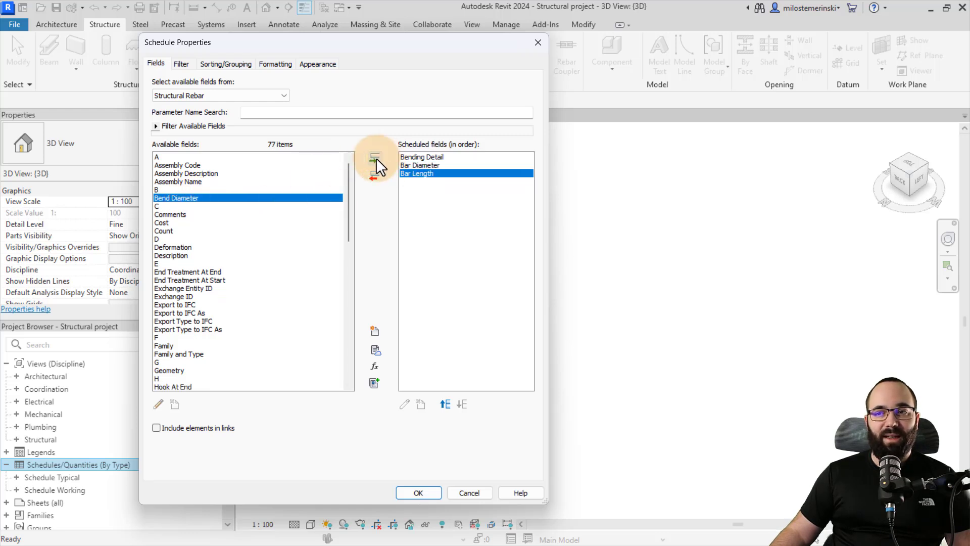
Step: Move Bending Detail to the last column and create the schedule
scroll(244, 255, "down", 2)
scroll(243, 256, "up", 2)
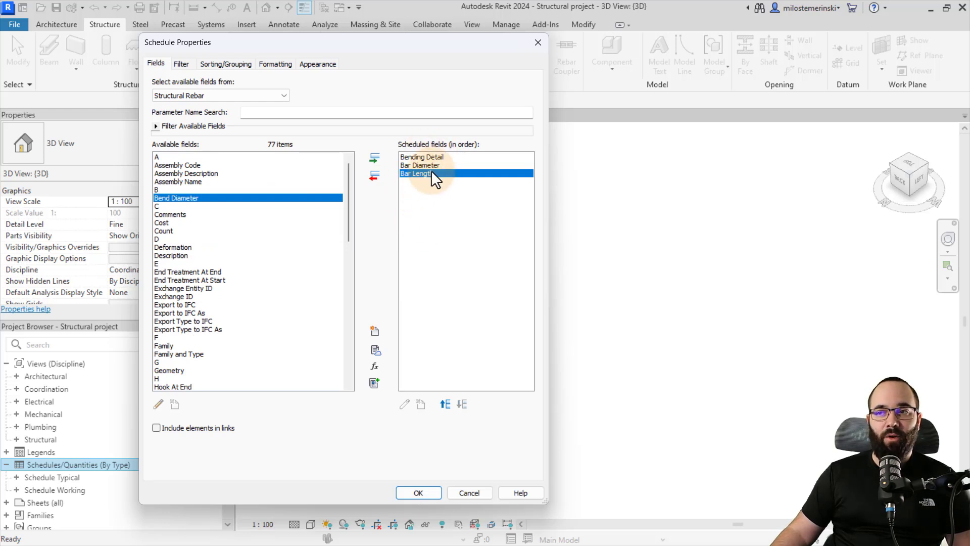
left_click(424, 157)
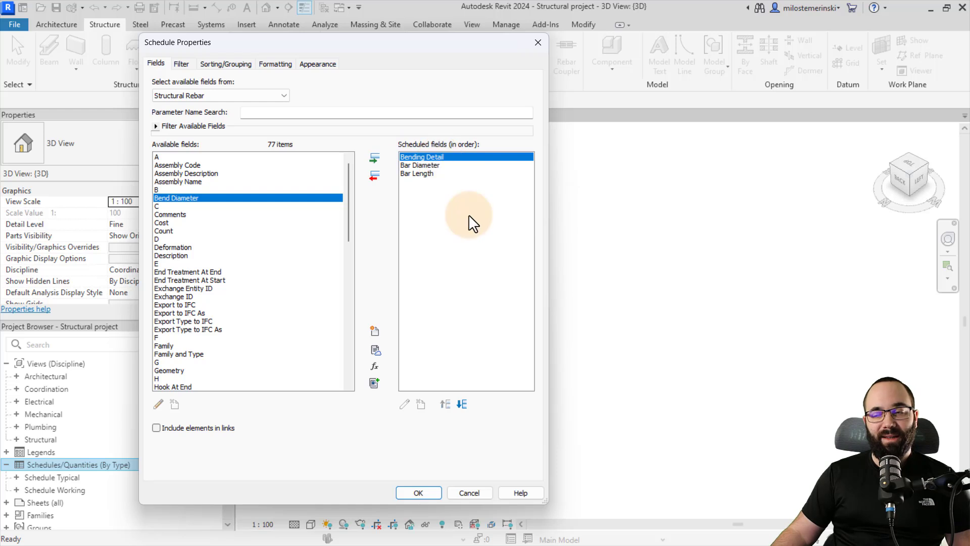
left_click(460, 405)
left_click(460, 405)
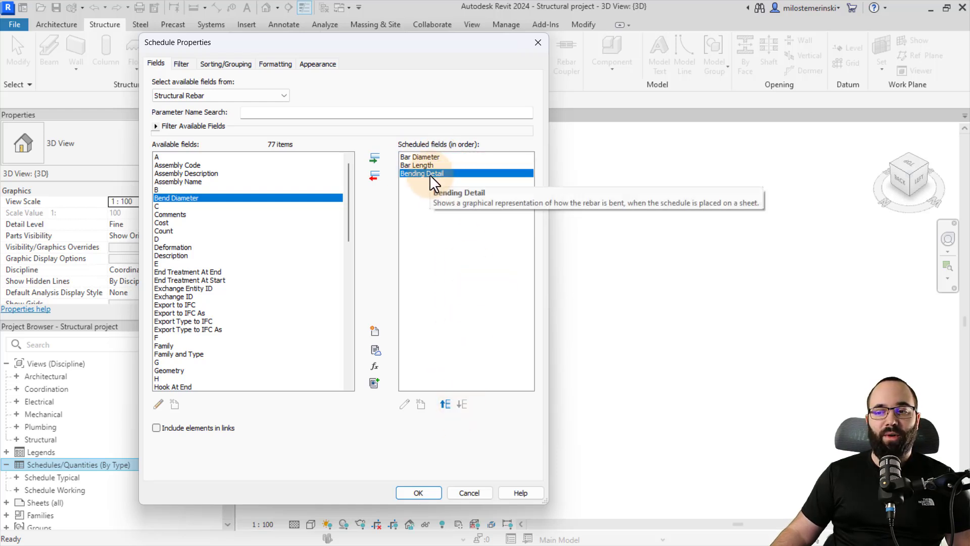
left_click(418, 493)
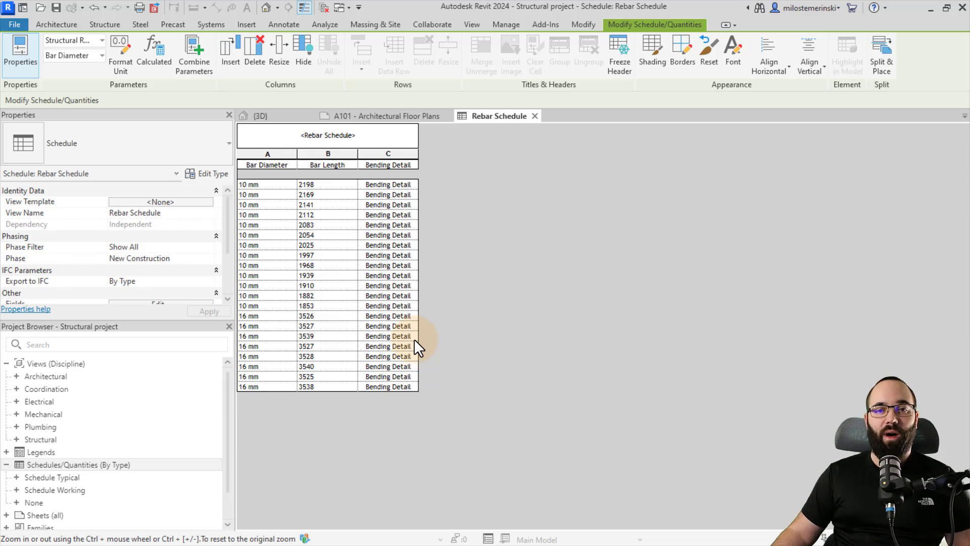
Step: Switch to sheet A101 - Architectural Floor Plans and zoom out to the whole sheet
left_click(412, 116)
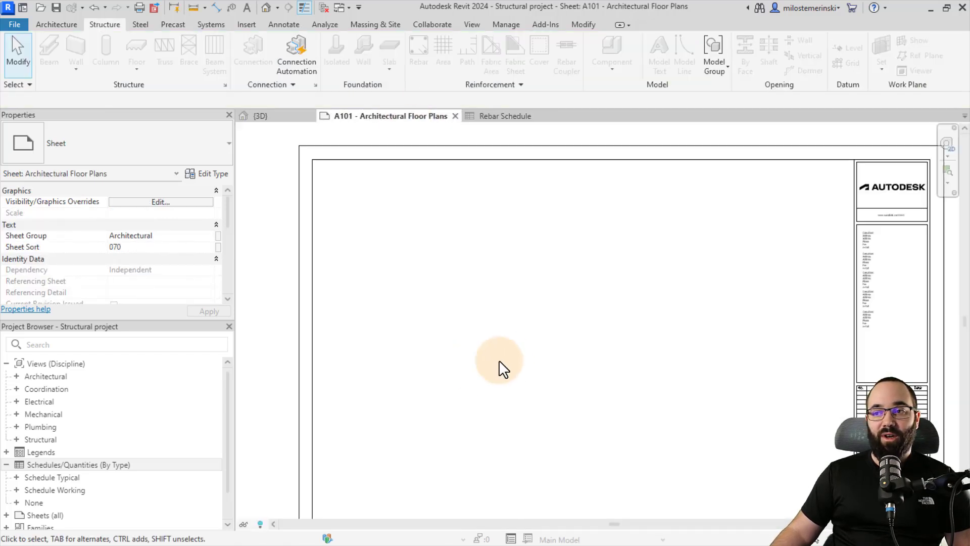
scroll(499, 360, "down", 4)
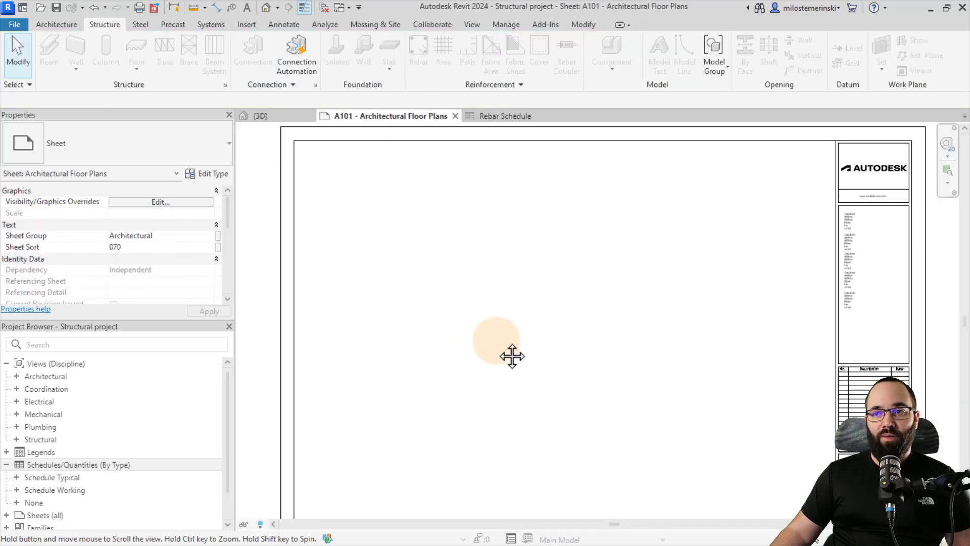
Step: Drag Rebar Schedule from the Project Browser onto sheet A101 near its upper left
left_click(459, 344)
left_click(17, 502)
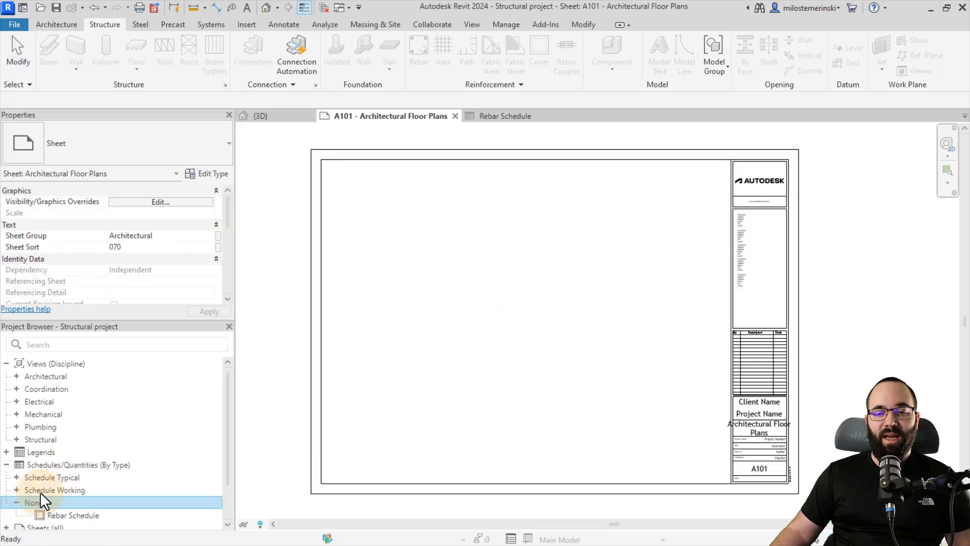
scroll(40, 492, "down", 3)
left_click(68, 473)
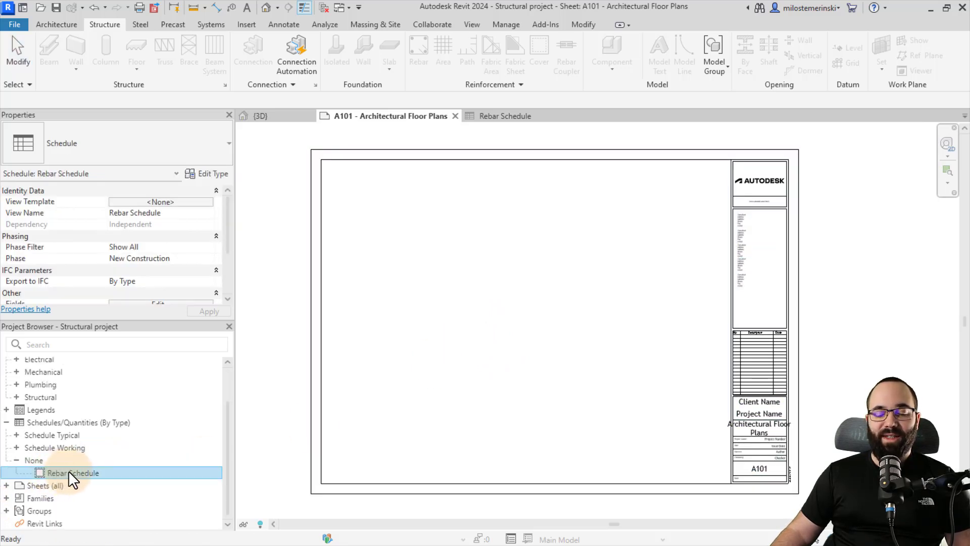
left_click_drag(65, 472, 399, 276)
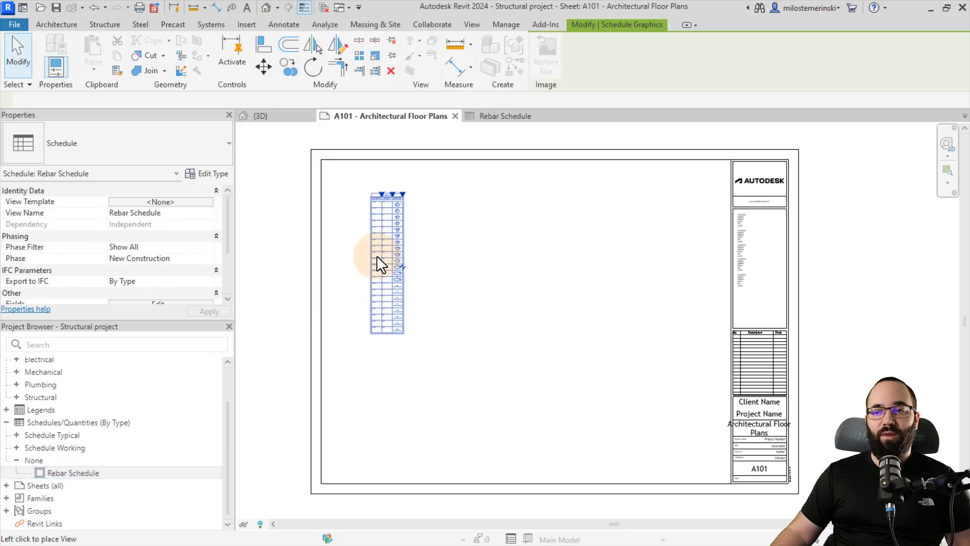
left_click(362, 245)
key("Escape")
Step: Widen the placed schedule's Bending Detail column so the bend shapes fit
scroll(375, 201, "up", 5)
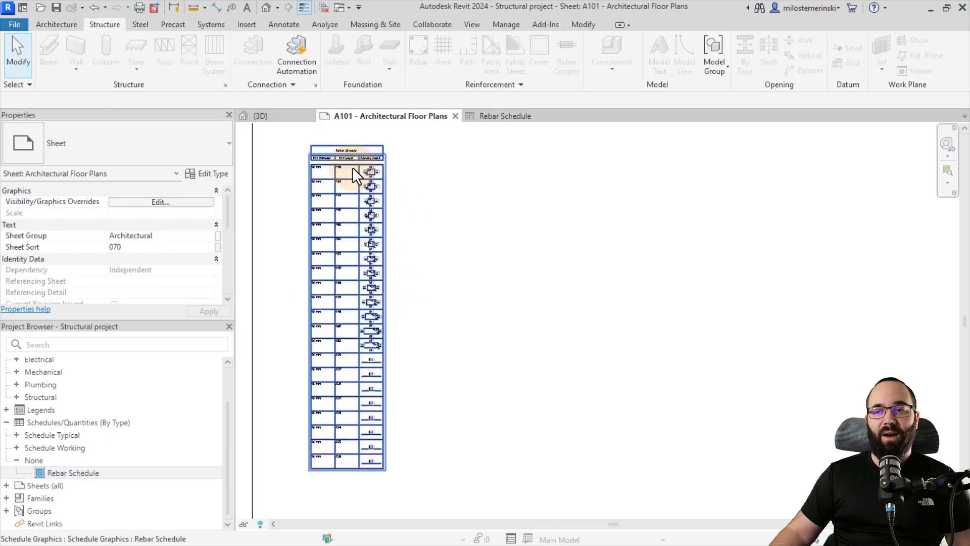
scroll(347, 211, "up", 5)
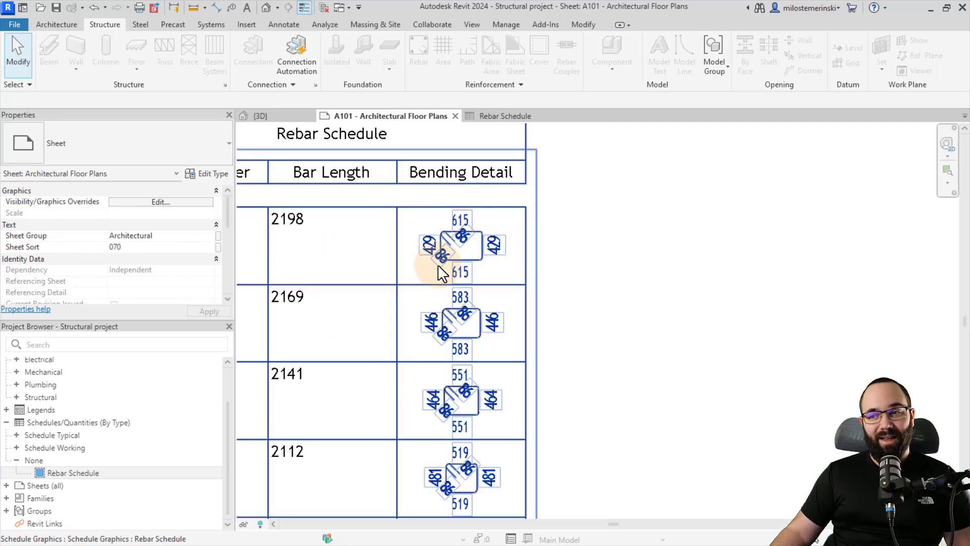
scroll(538, 247, "down", 5)
middle_click_drag(579, 297, 531, 267)
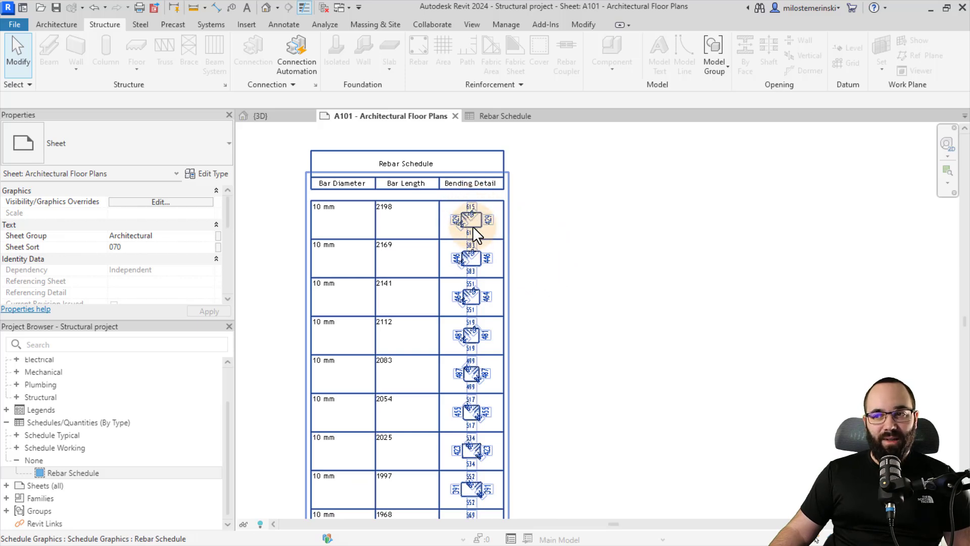
scroll(468, 224, "up", 2)
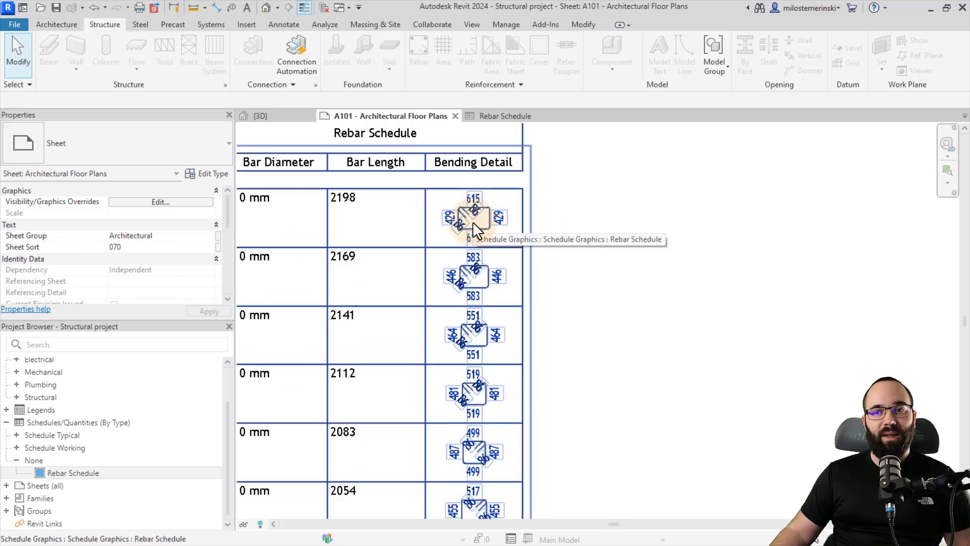
left_click(468, 227)
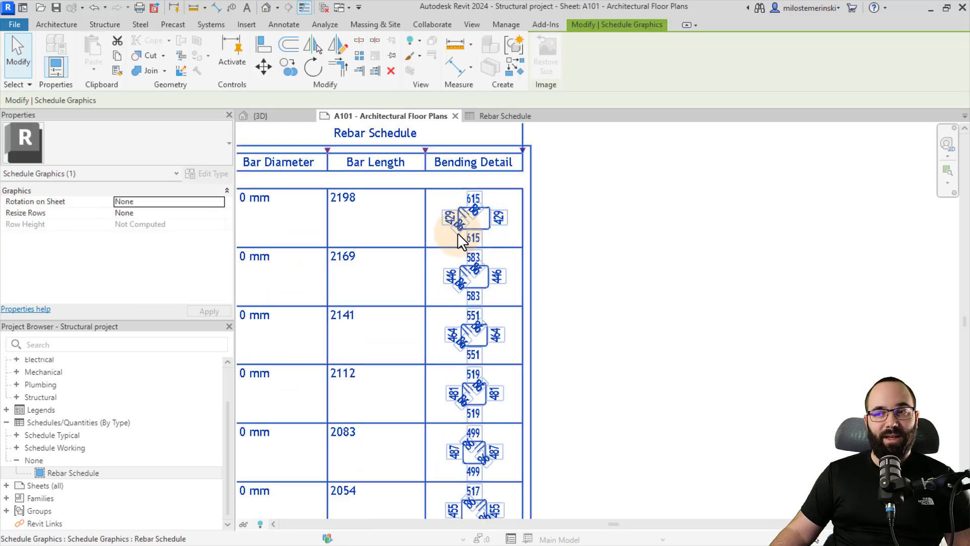
scroll(468, 227, "down", 2)
left_click_drag(500, 183, 521, 183)
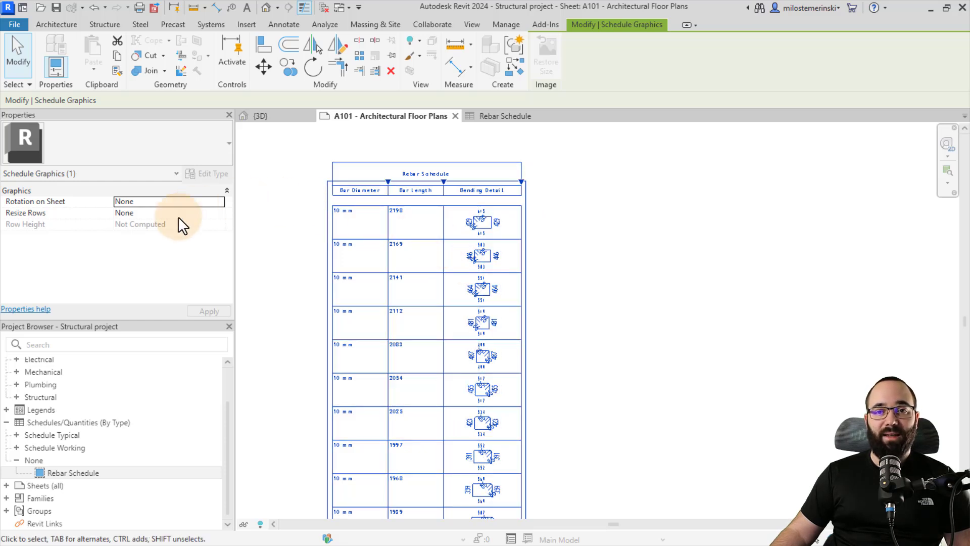
Step: Set the schedule's Resize Rows to Image Rows with a row height of 30
mouse_move(15, 214)
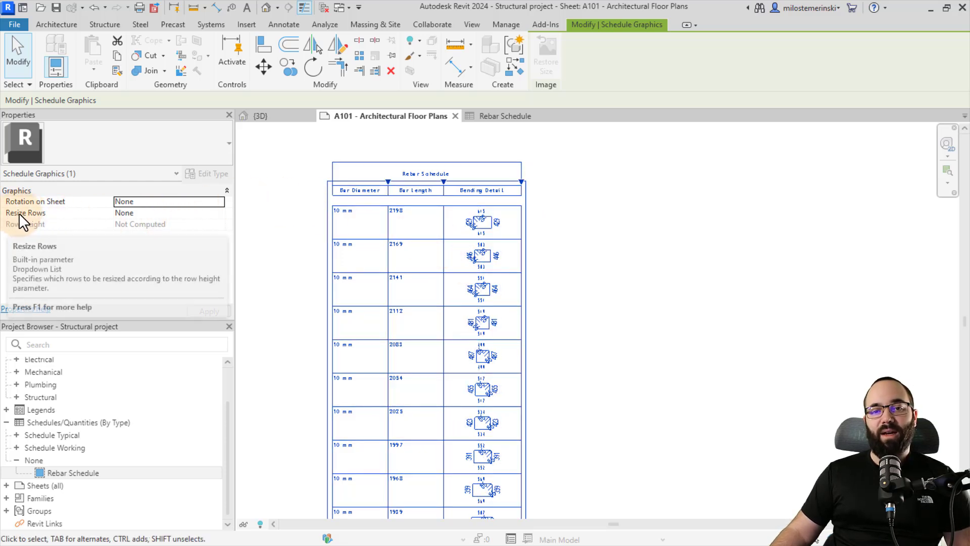
left_click(220, 213)
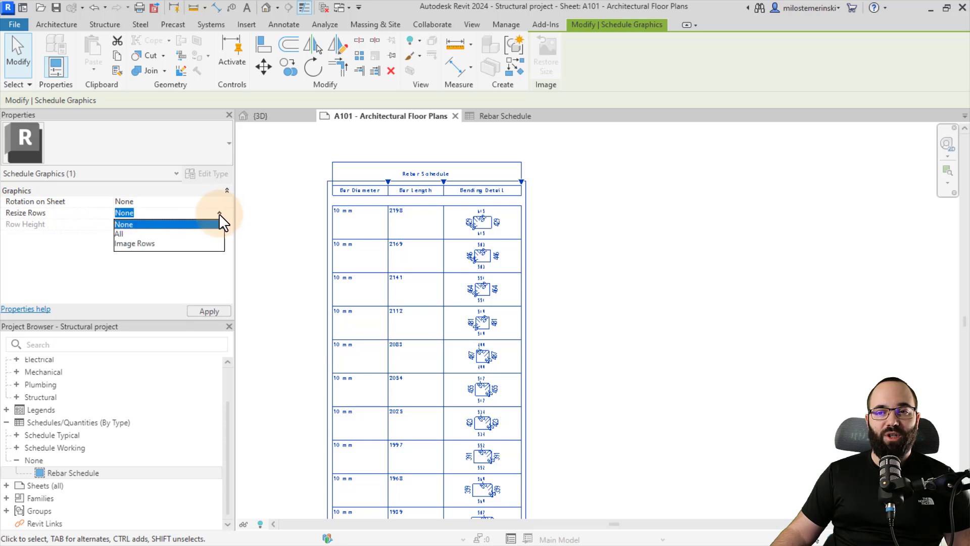
left_click(133, 244)
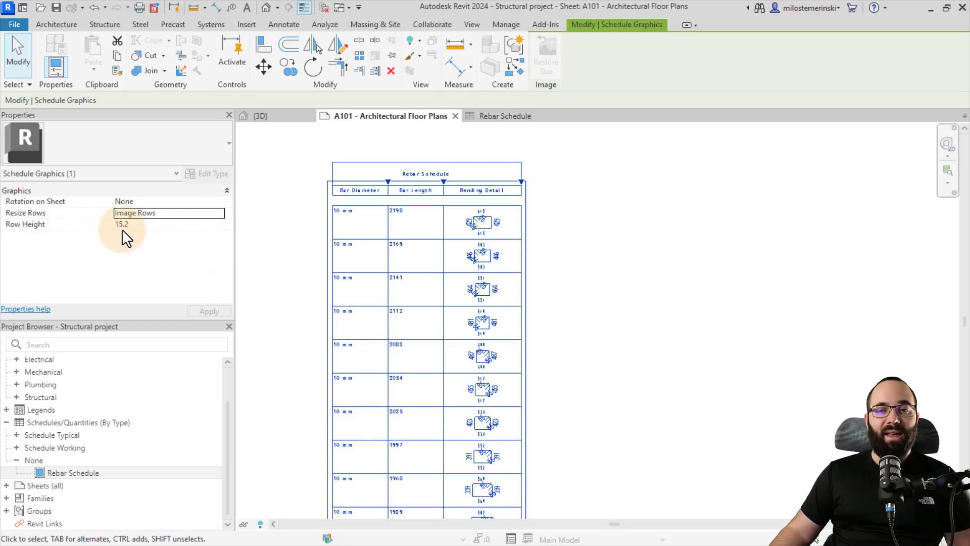
left_click(141, 226)
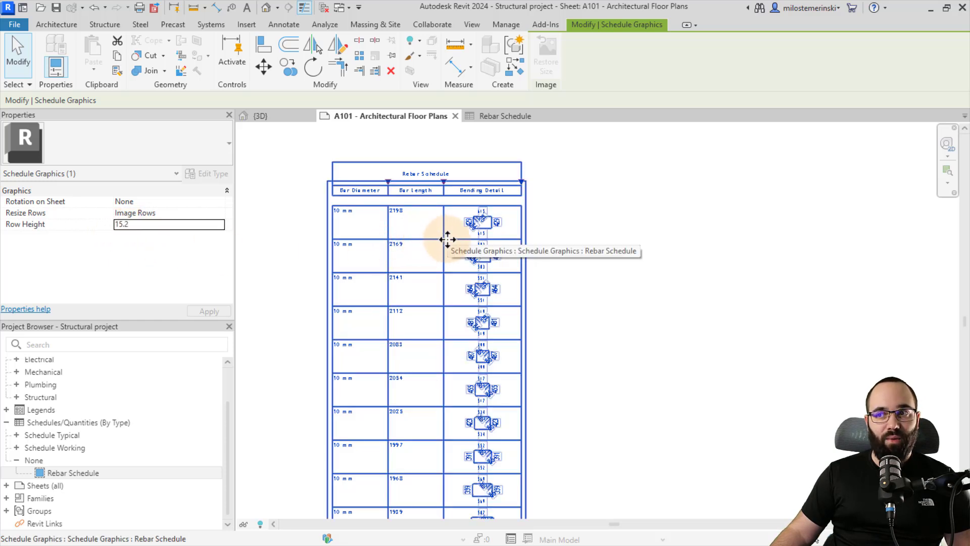
left_click(139, 224)
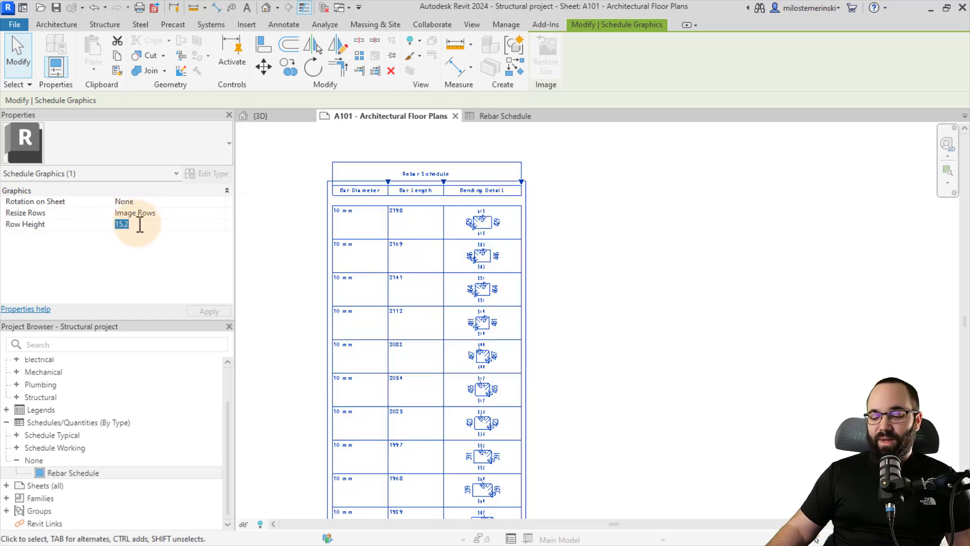
type("30")
left_click(225, 311)
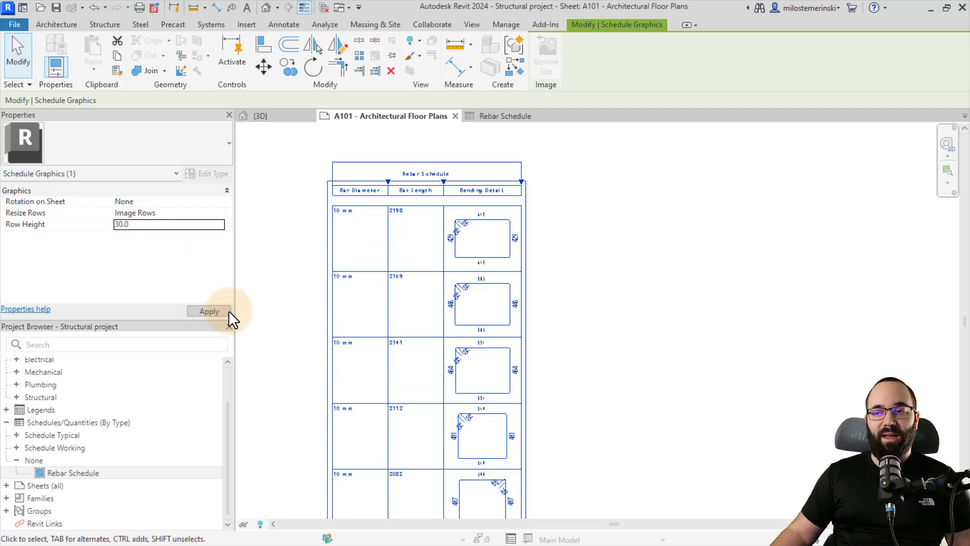
Step: Deselect the schedule and zoom in to check the enlarged bending details
left_click(602, 286)
middle_click_drag(602, 285, 581, 308)
scroll(438, 198, "up", 4)
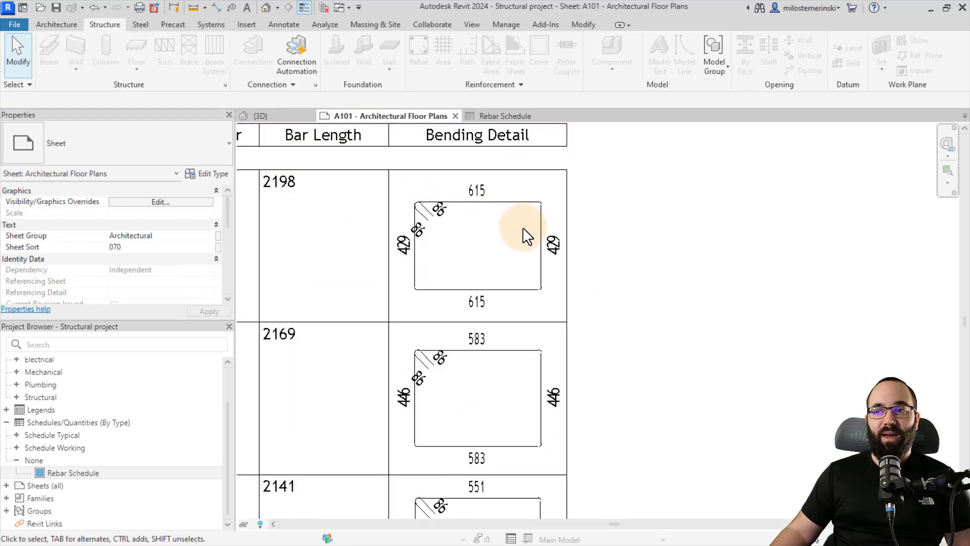
scroll(476, 283, "down", 2)
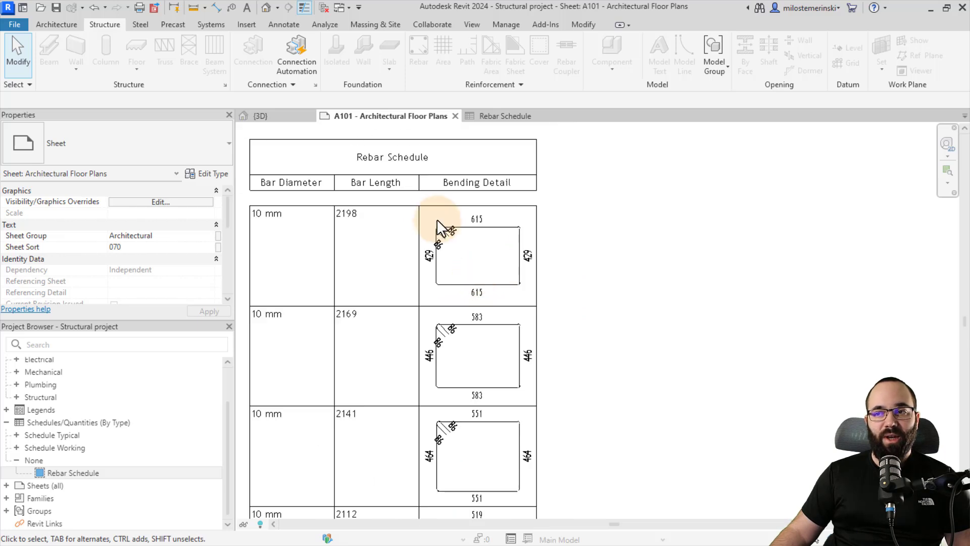
scroll(461, 278, "up", 1)
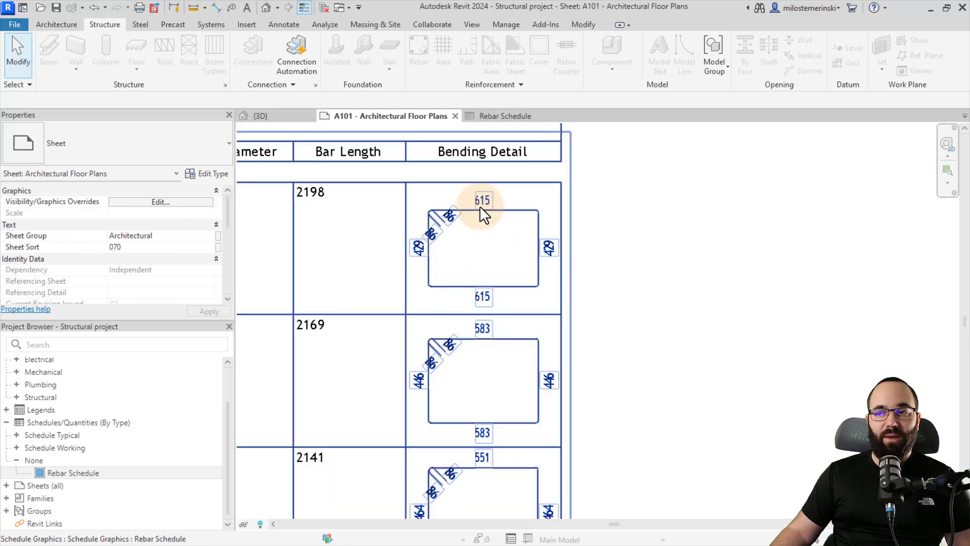
left_click(496, 253)
scroll(502, 260, "down", 3)
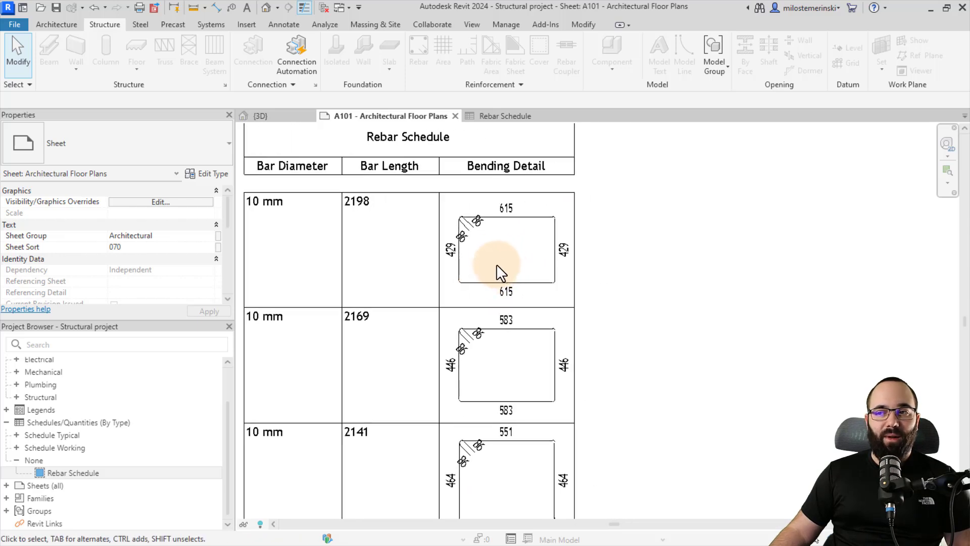
scroll(492, 283, "down", 5)
Step: Pan and zoom around sheet A101 to inspect the schedule's enlarged bending details
middle_click_drag(495, 298, 434, 234)
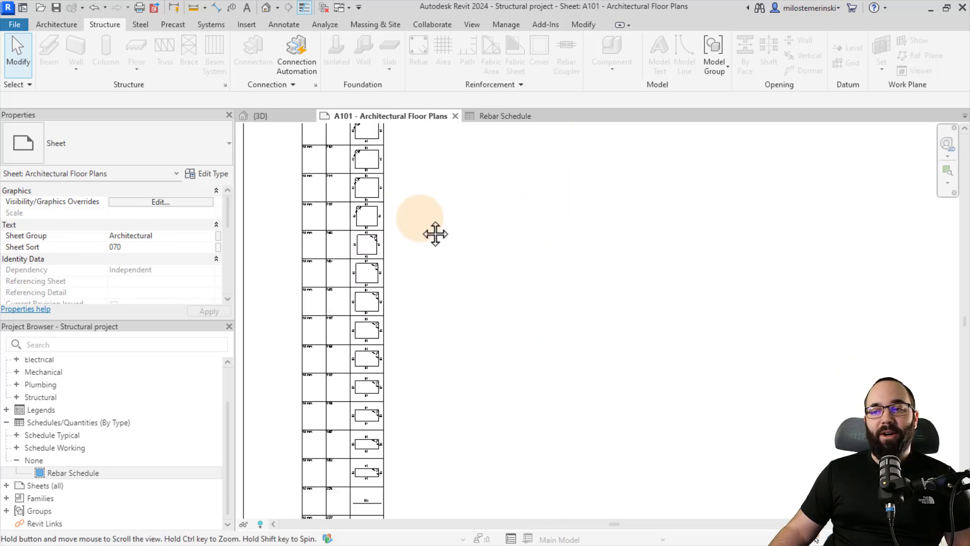
scroll(435, 253, "down", 6)
scroll(378, 444, "up", 5)
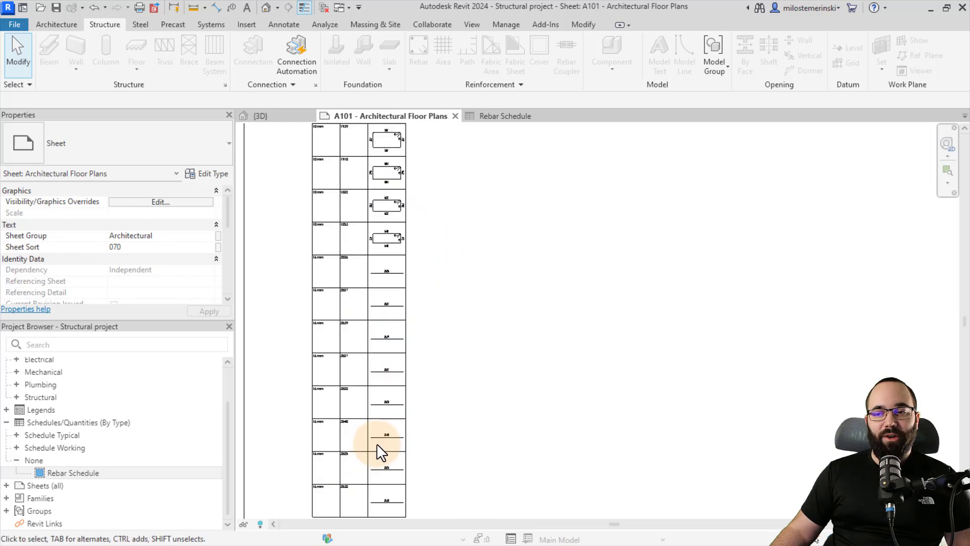
scroll(425, 379, "down", 2)
middle_click_drag(425, 379, 442, 288)
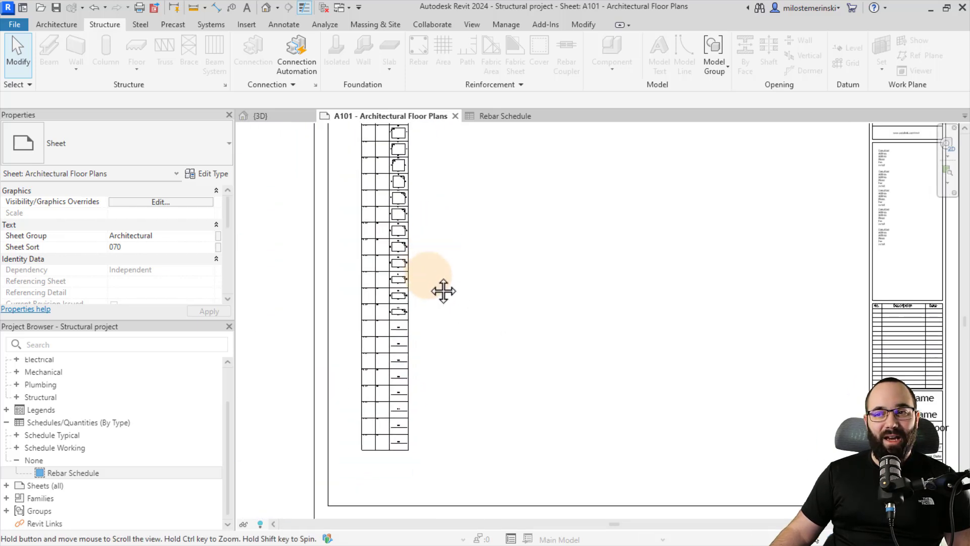
scroll(410, 229, "down", 2)
scroll(370, 207, "up", 5)
scroll(370, 212, "up", 2)
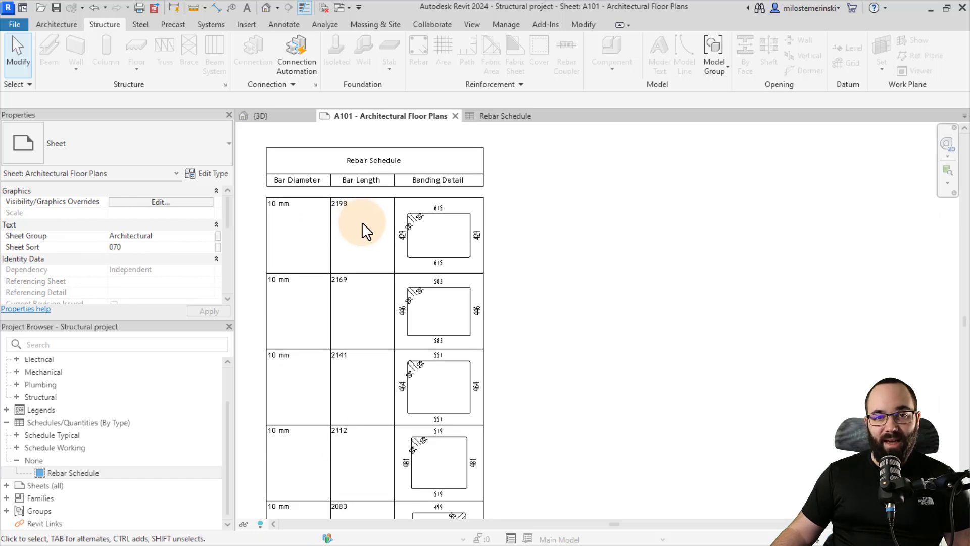
left_click(442, 213)
scroll(440, 213, "up", 4)
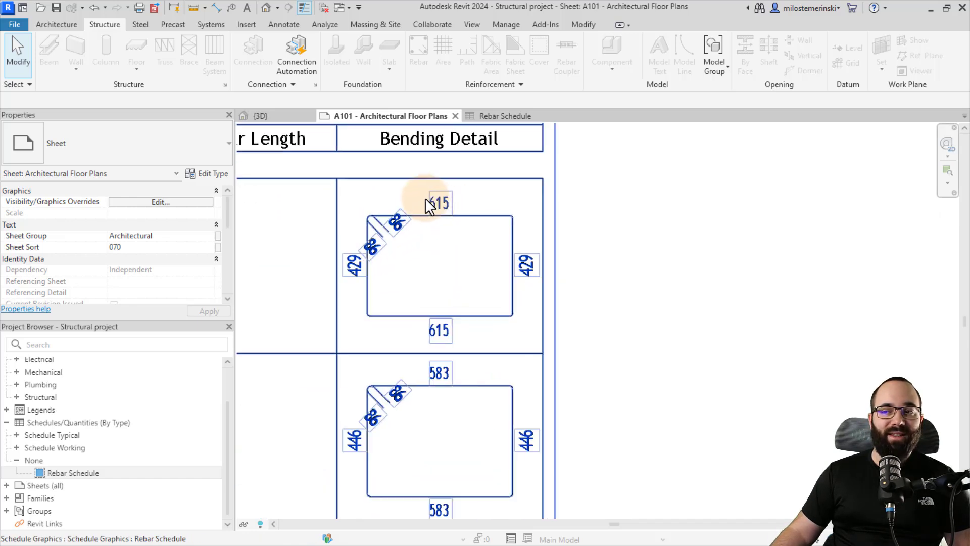
key("Escape")
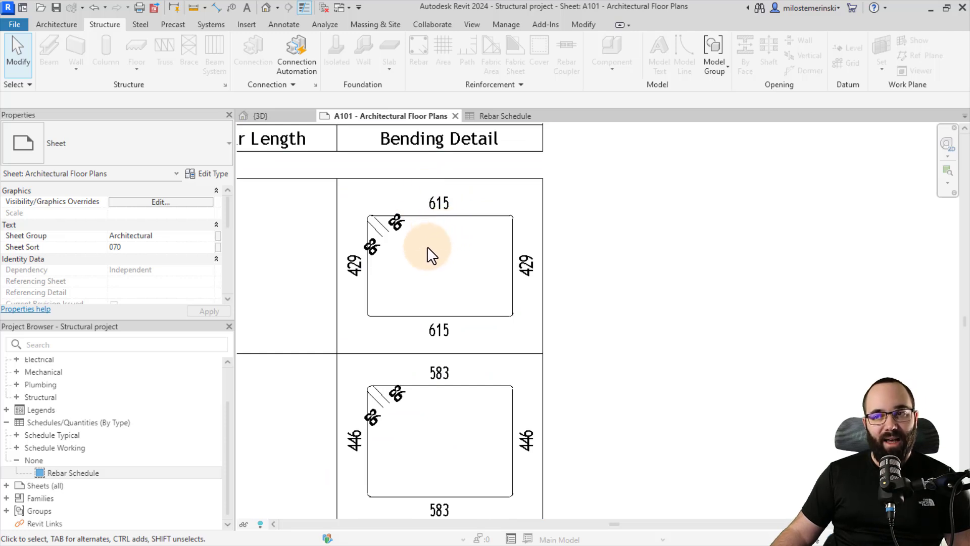
Step: Nudge the Rebar Schedule slightly to the right on the sheet and deselect it
scroll(429, 252, "down", 3)
middle_click_drag(429, 253, 459, 274)
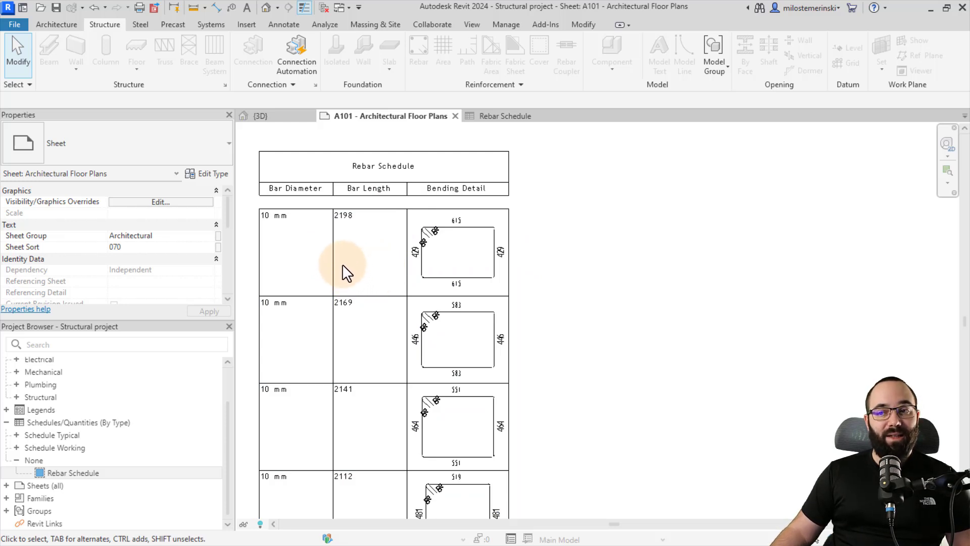
left_click(366, 199)
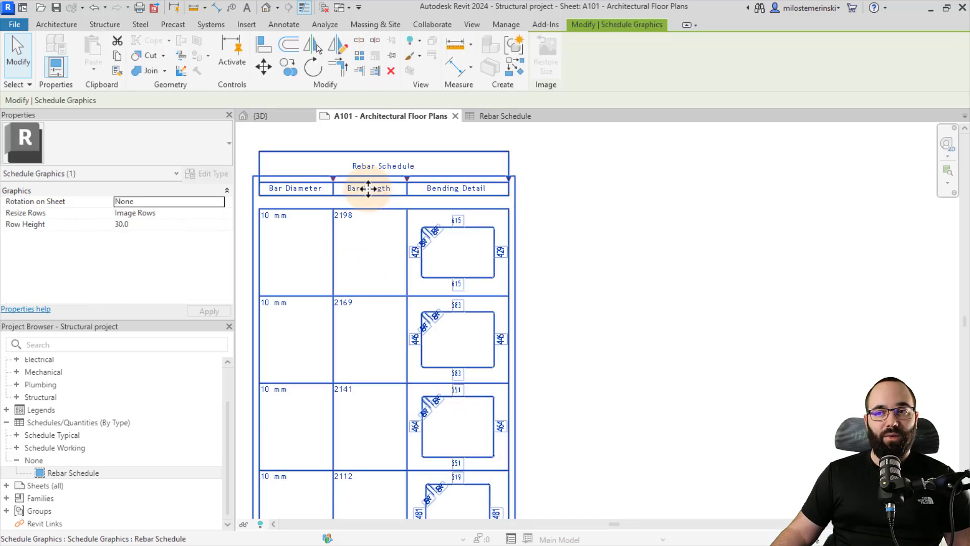
mouse_move(365, 199)
left_mouse_down()
mouse_move(390, 190)
mouse_move(378, 199)
left_mouse_up()
left_click(620, 276)
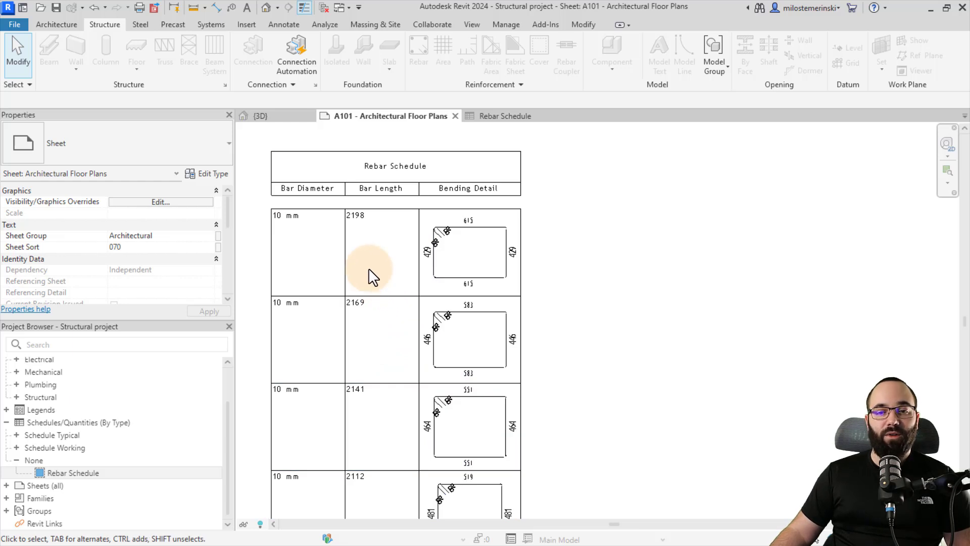
Step: Duplicate the Rebar Schedule view in the Project Browser
right_click(74, 473)
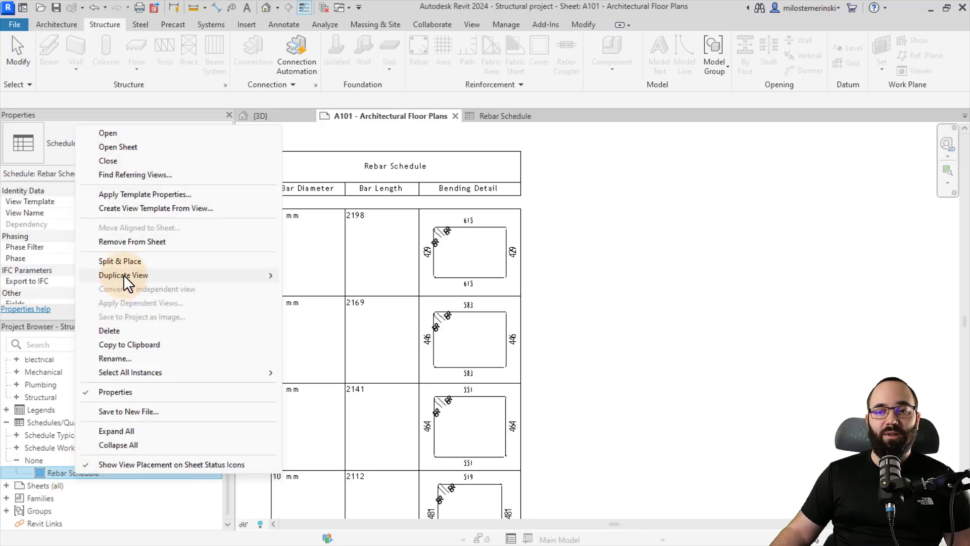
mouse_move(123, 274)
left_click(301, 277)
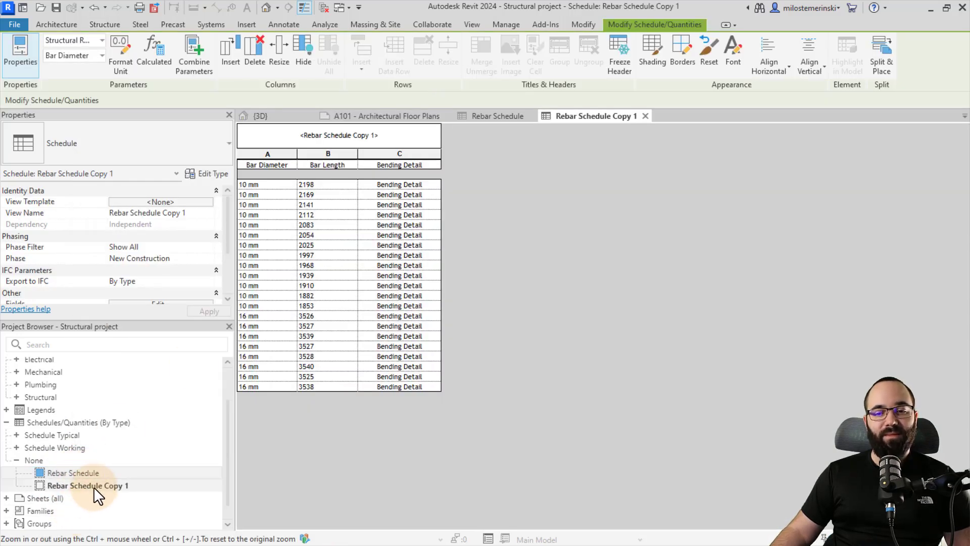
Step: Rename the copy to 'Rebar Schedule - Dimensions'
right_click(105, 487)
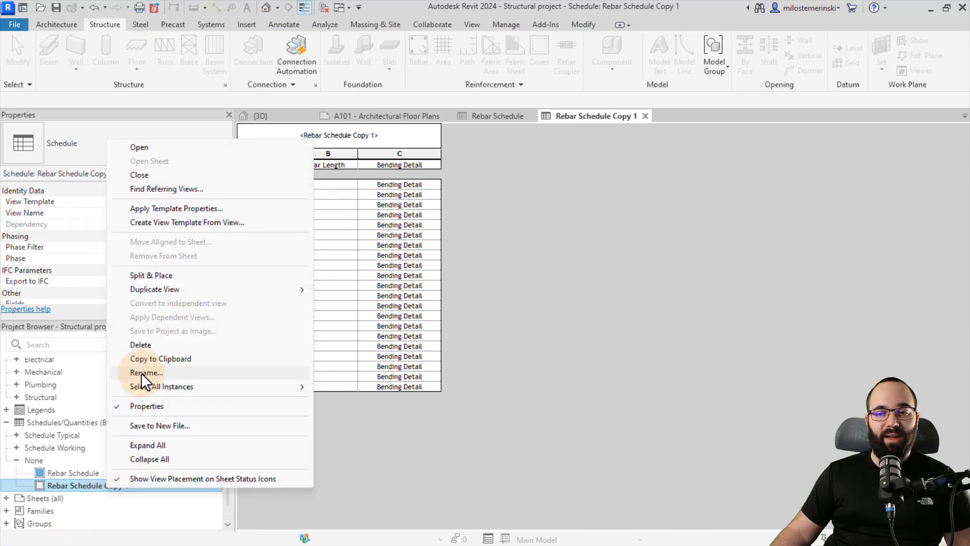
left_click(141, 372)
left_click(104, 483)
left_click_drag(104, 484, 147, 483)
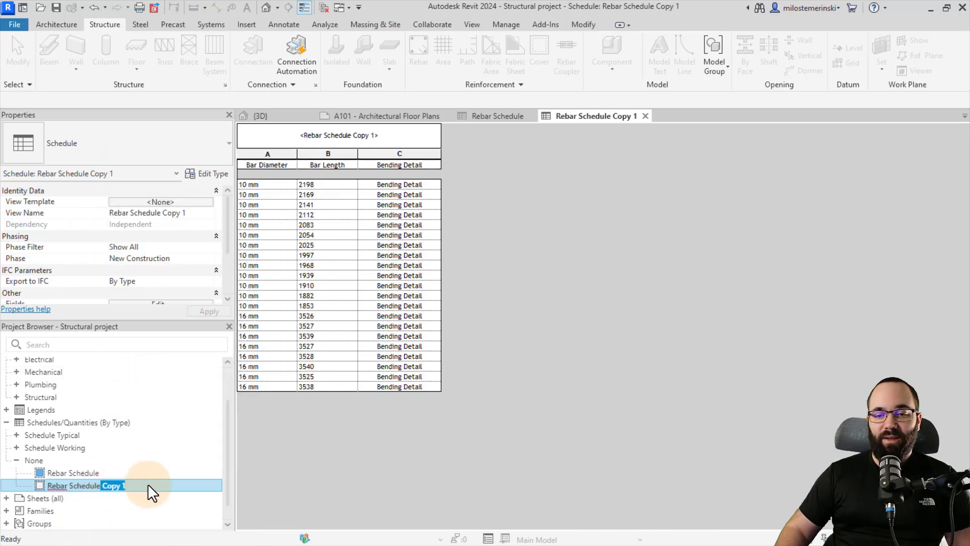
type("- D")
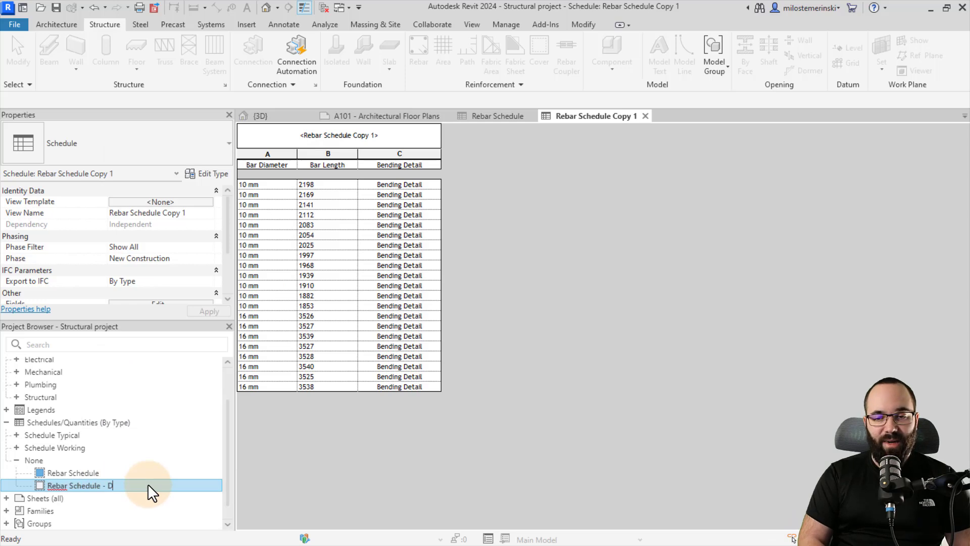
type("imensions")
key("Return")
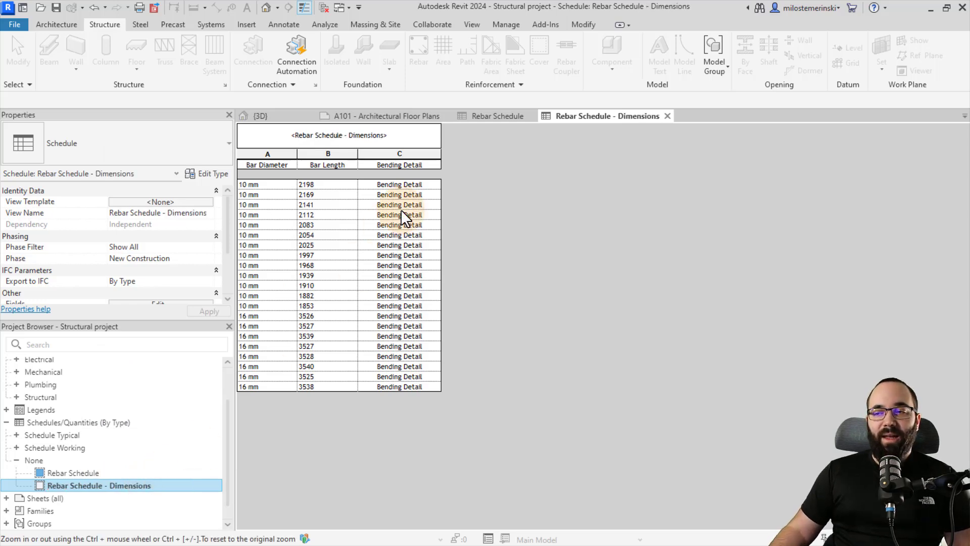
left_click(429, 117)
scroll(372, 226, "down", 1)
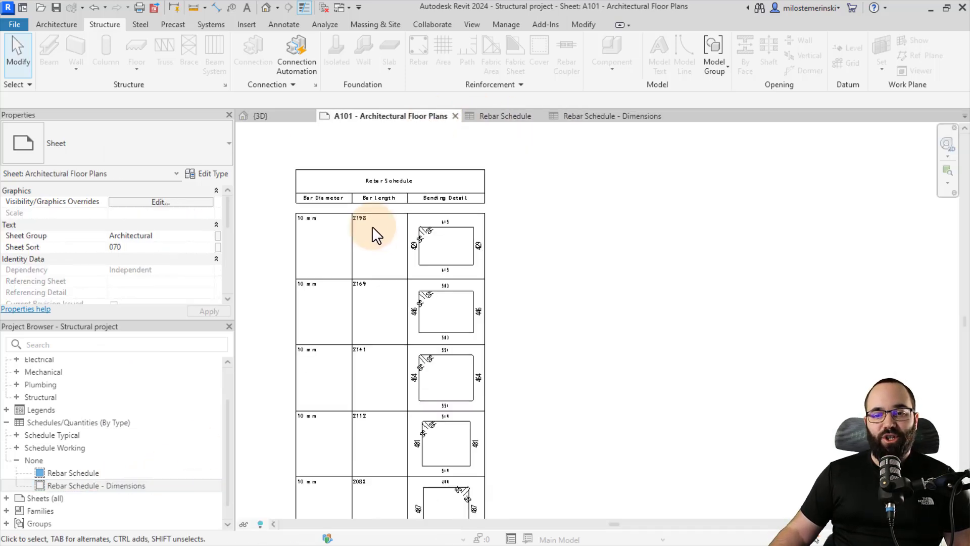
left_click_drag(66, 486, 562, 320)
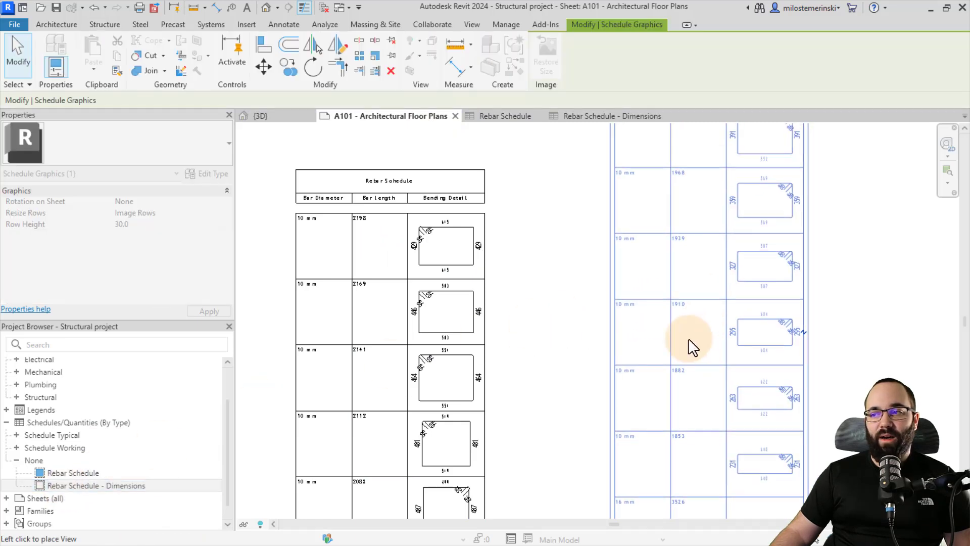
scroll(646, 474, "down", 1)
left_click(635, 450)
scroll(519, 263, "down", 2)
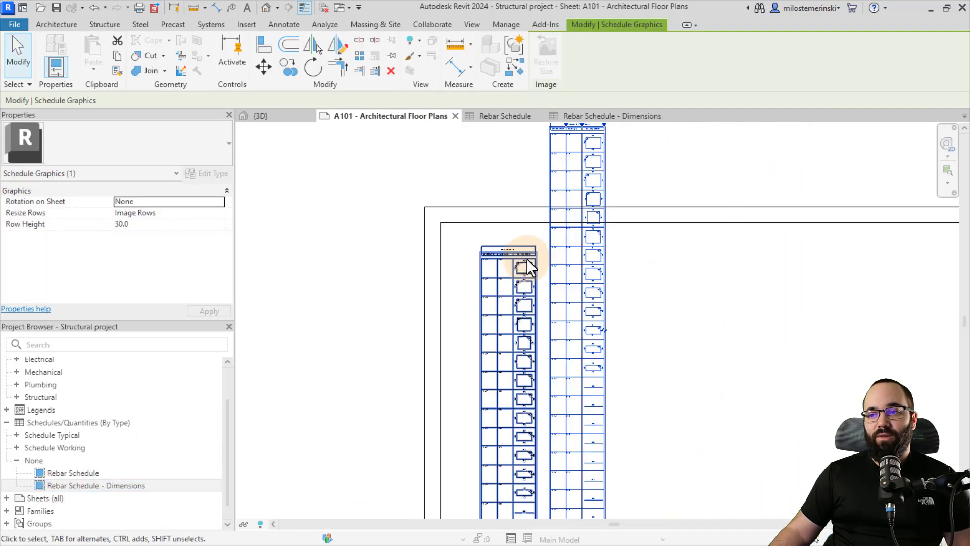
left_click_drag(519, 268, 505, 337)
left_click(474, 247)
scroll(474, 248, "up", 3)
scroll(584, 305, "up", 3)
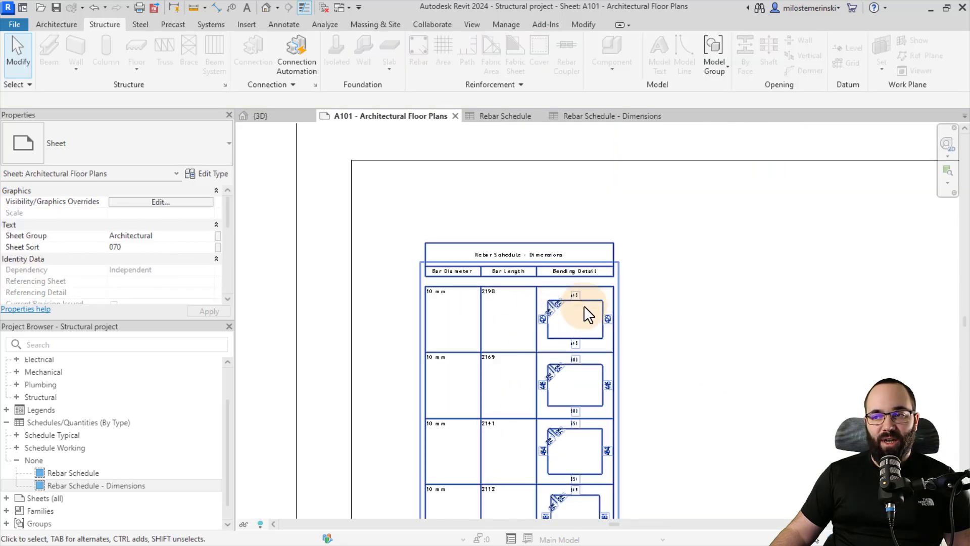
scroll(427, 242, "down", 3)
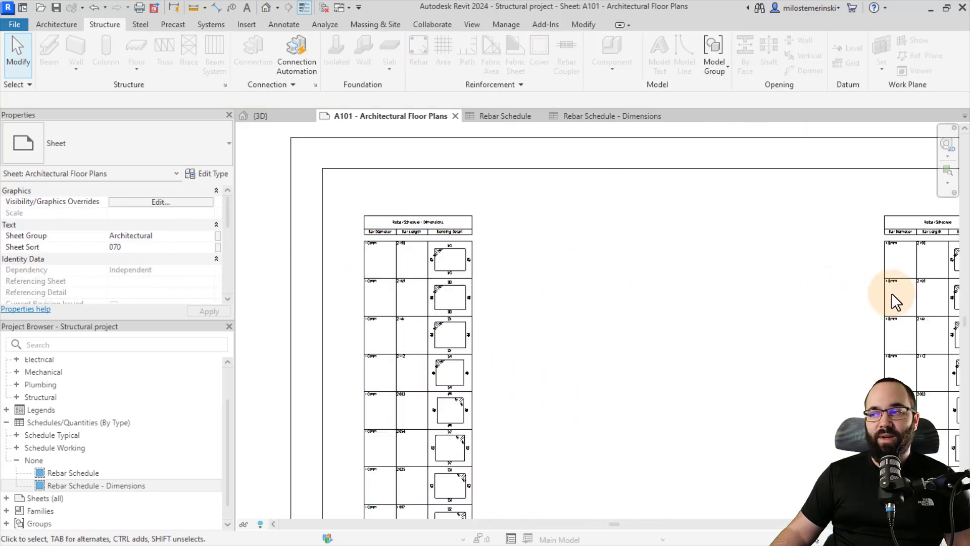
left_click(887, 295)
left_click_drag(882, 300, 513, 303)
scroll(445, 255, "up", 4)
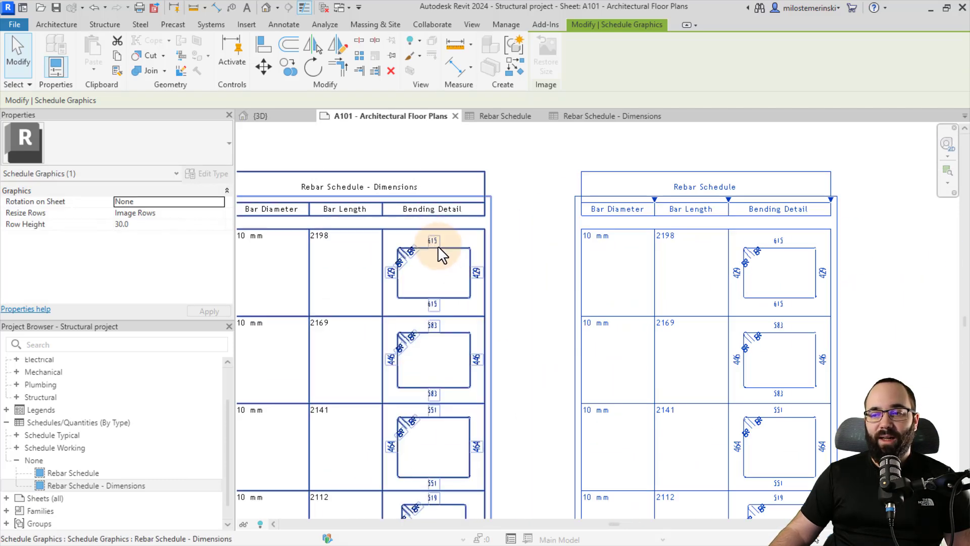
left_click(518, 272)
middle_click_drag(521, 272, 321, 283)
scroll(510, 292, "down", 2)
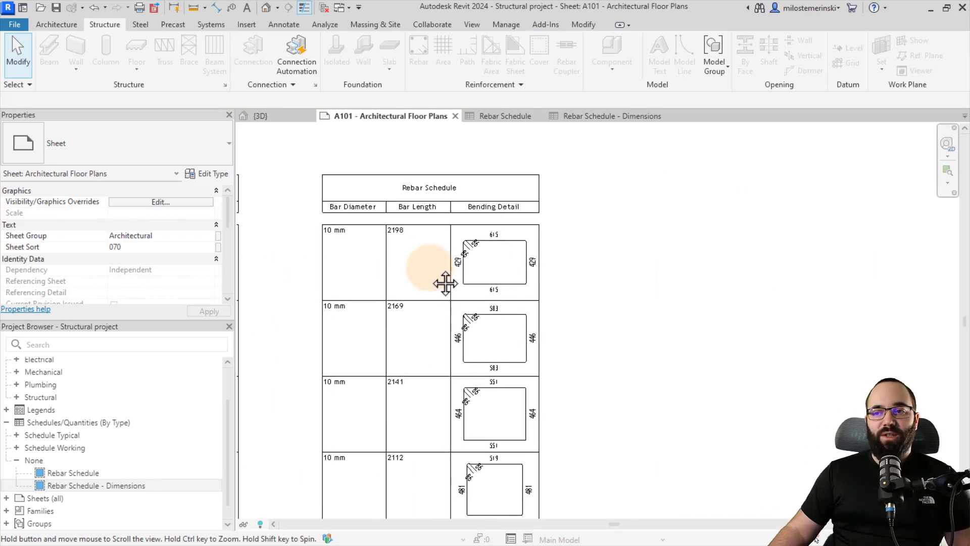
left_click(480, 211)
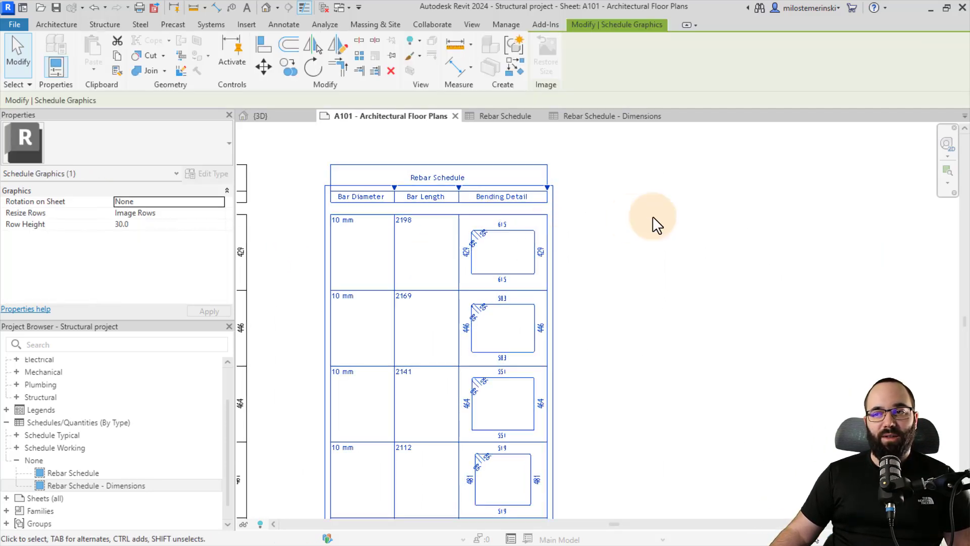
left_click(584, 195)
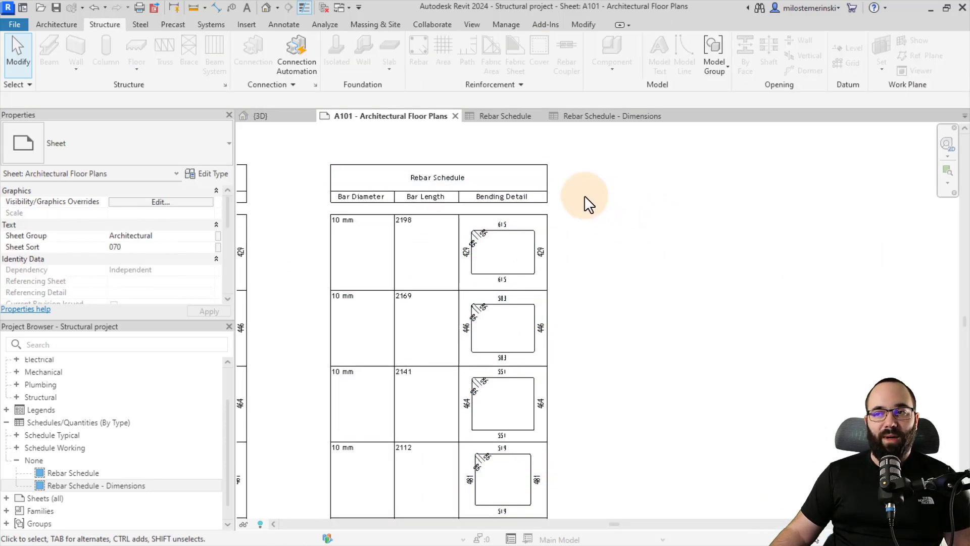
Step: In the Rebar Schedule's field settings, add fields A, B, C, D, E and G
left_click(509, 117)
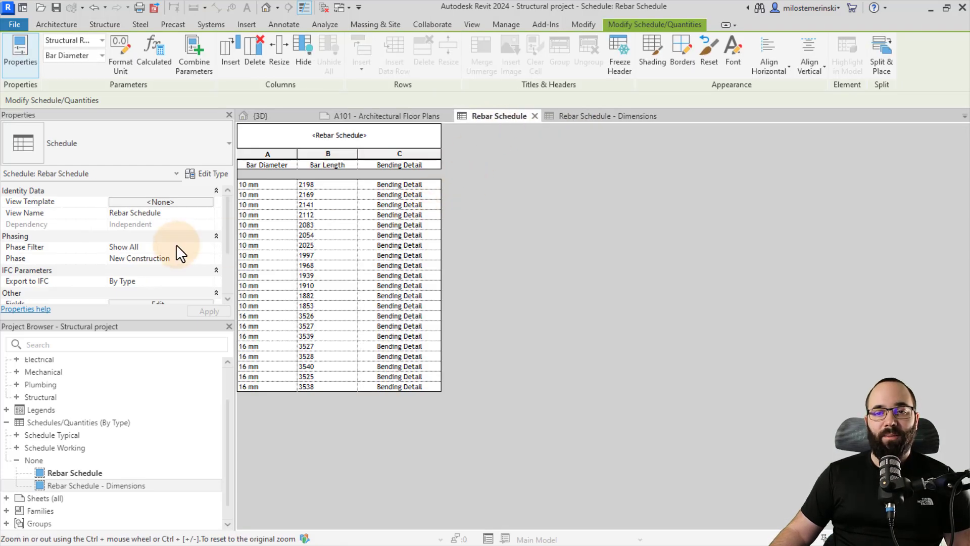
scroll(176, 244, "down", 2)
left_click(151, 259)
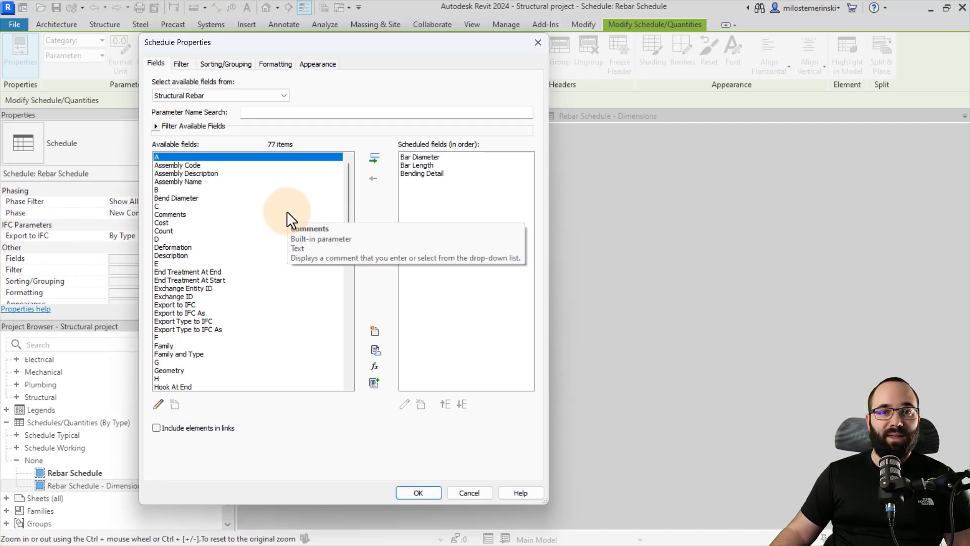
left_click(377, 157)
left_click(182, 181)
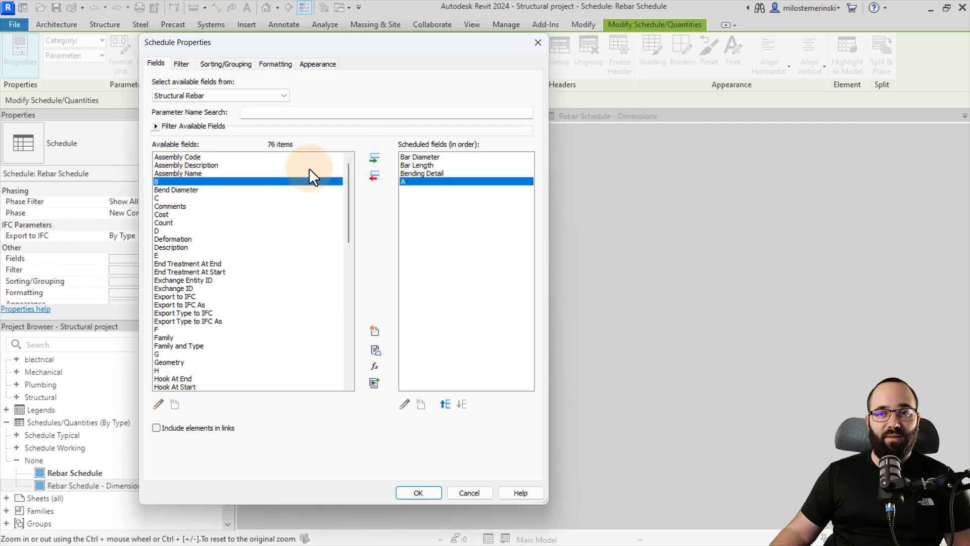
left_click(374, 159)
left_click(168, 191)
left_click(374, 158)
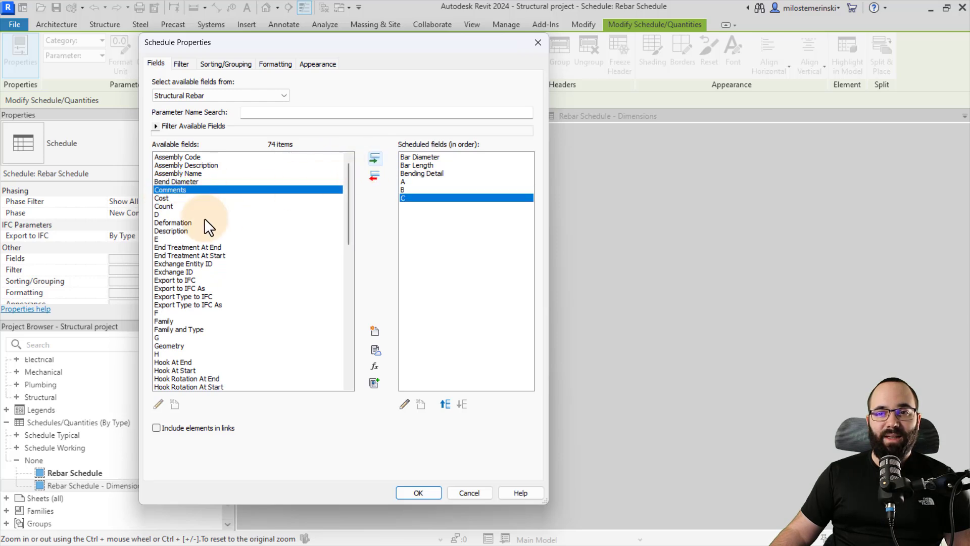
left_click(171, 215)
left_click(377, 160)
left_click(196, 228)
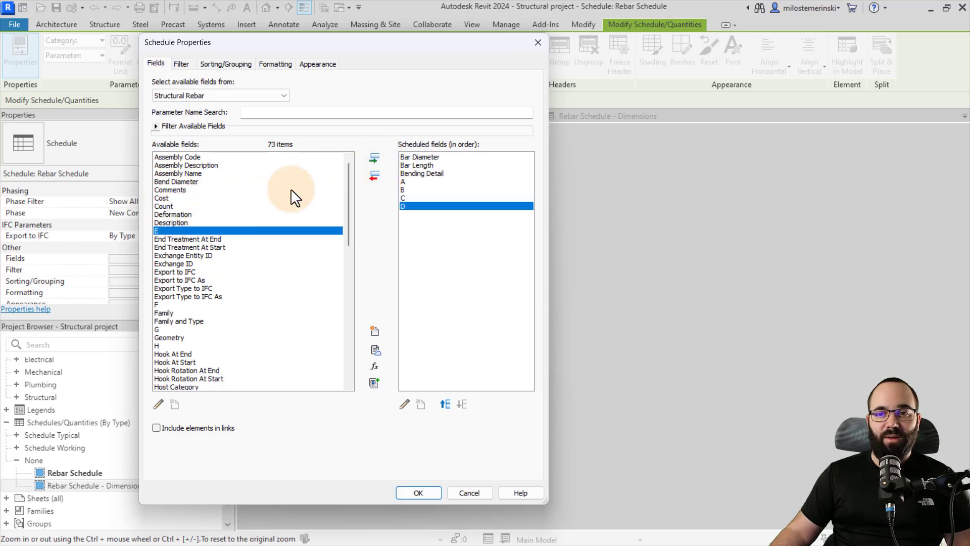
left_click(374, 158)
left_click(177, 319)
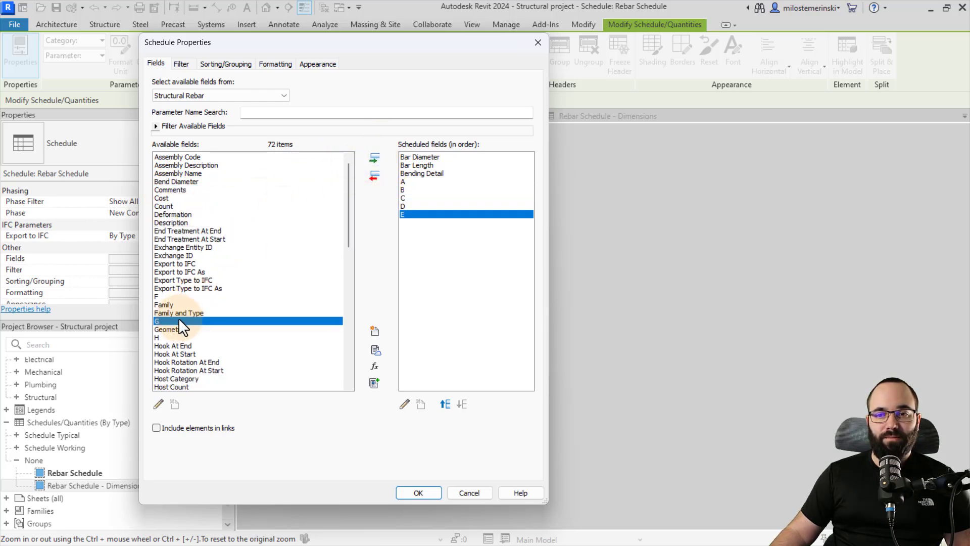
left_click(375, 158)
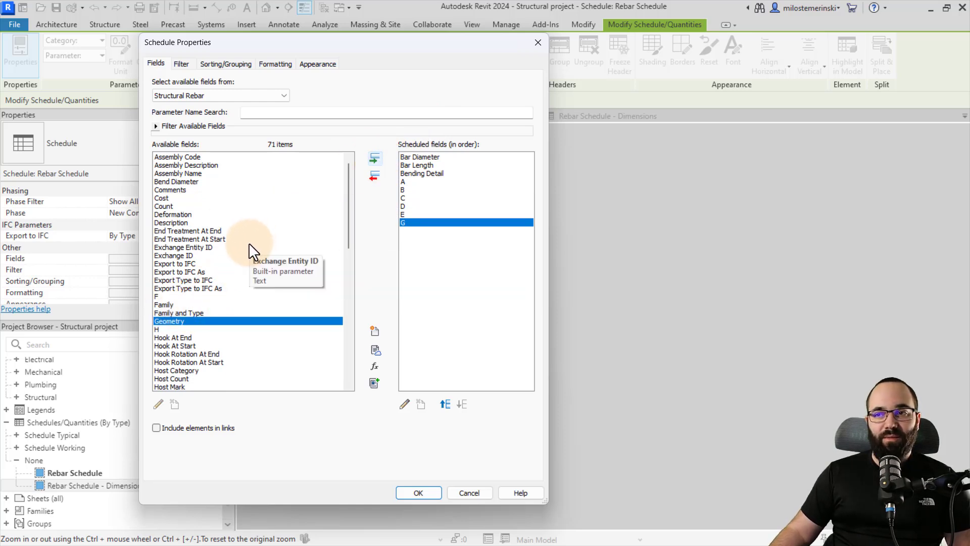
Step: Move Bending Detail down to the bottom of the scheduled fields
left_click(413, 173)
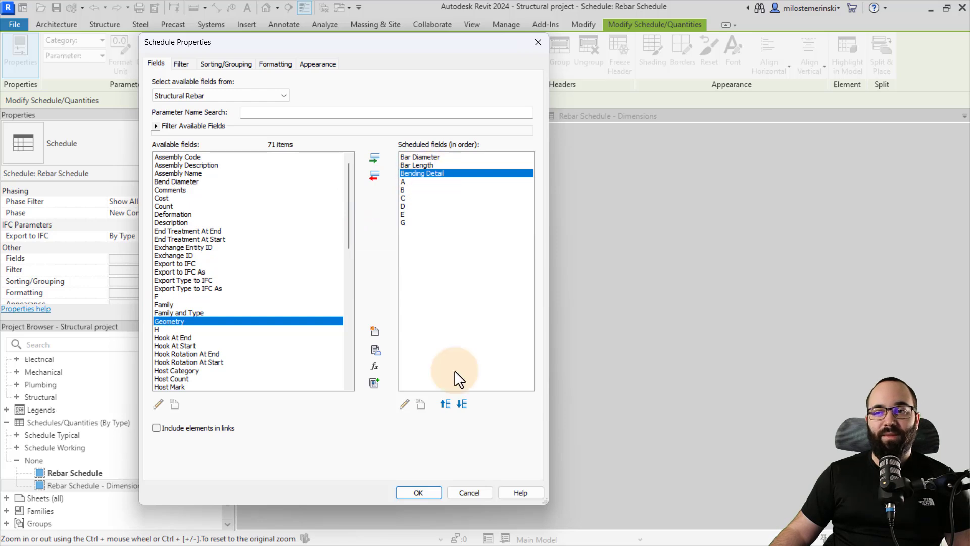
left_click(462, 403)
left_click(461, 403)
left_click(461, 403)
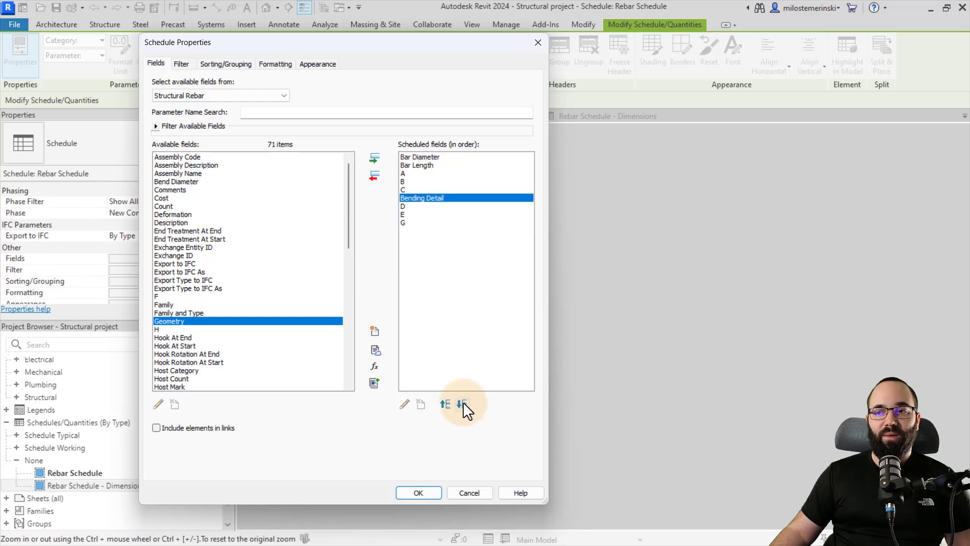
left_click(462, 403)
left_click(462, 403)
left_click(462, 403)
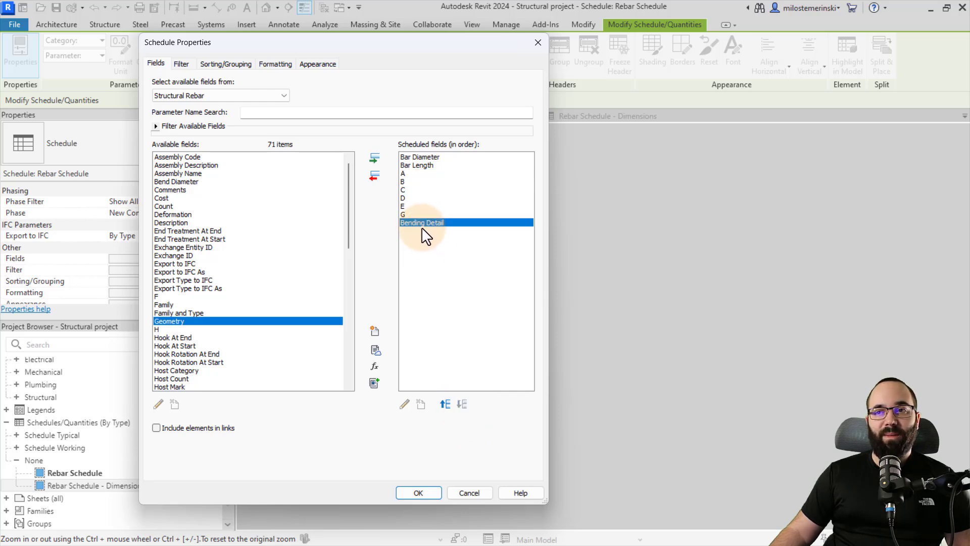
Step: Set the Bending Detail field's rebar shape parameters to Show names and confirm
left_click(273, 64)
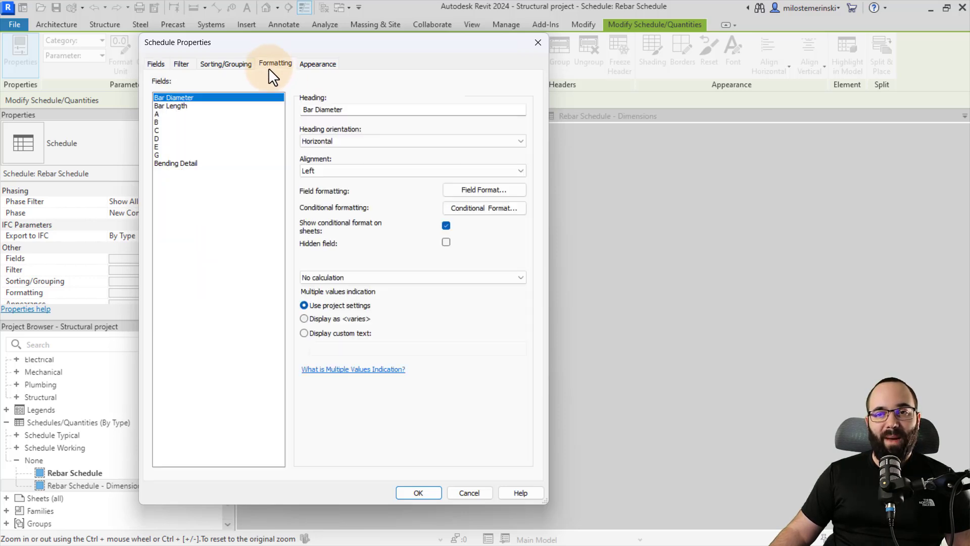
left_click(177, 164)
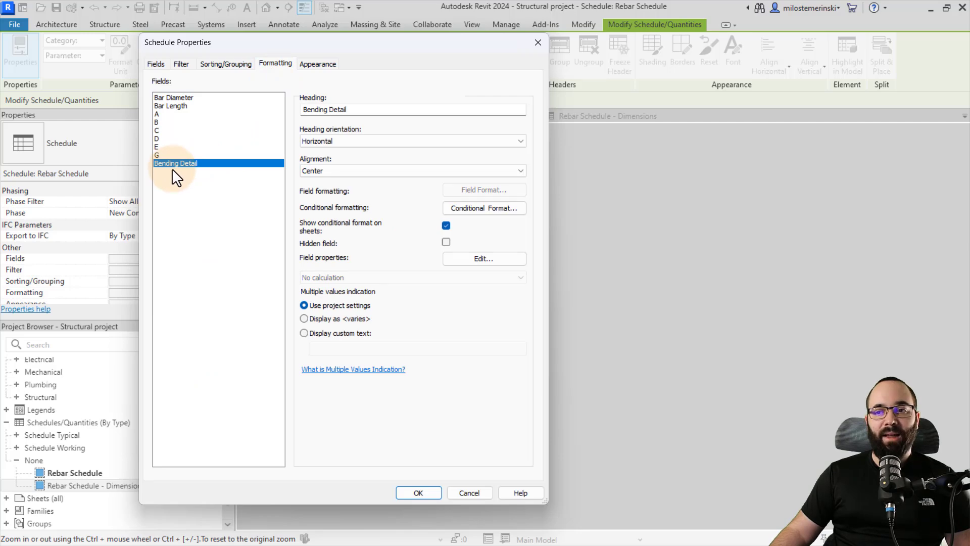
left_click(475, 260)
left_click_drag(256, 65, 198, 23)
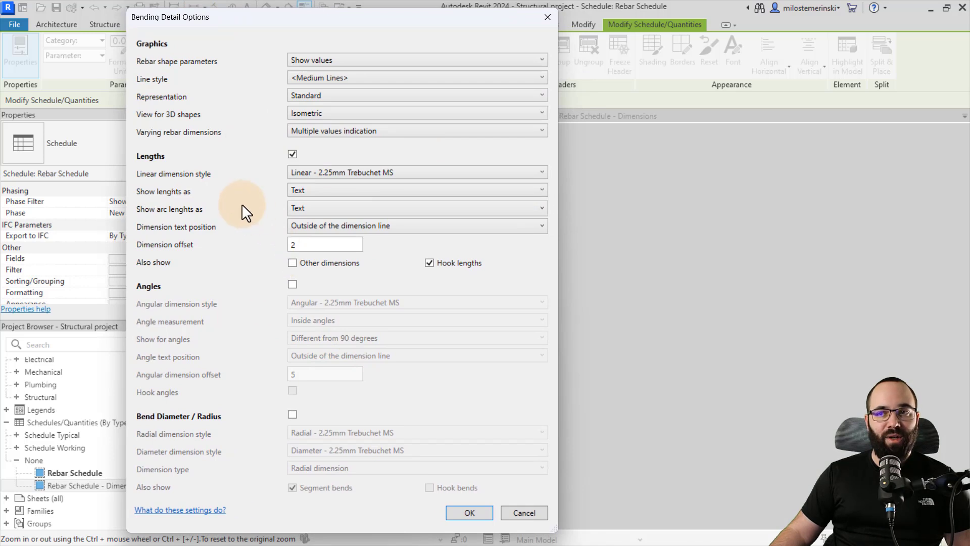
left_click(293, 60)
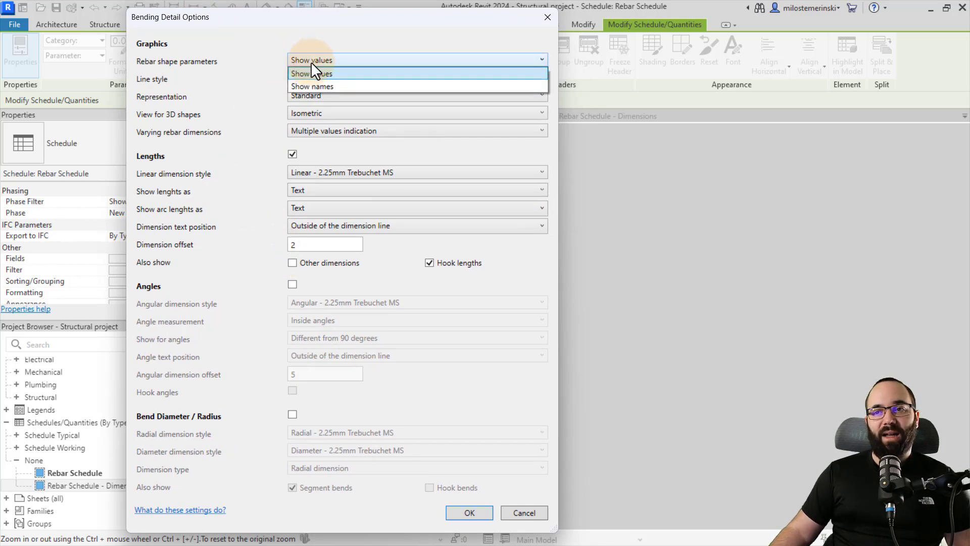
left_click(305, 86)
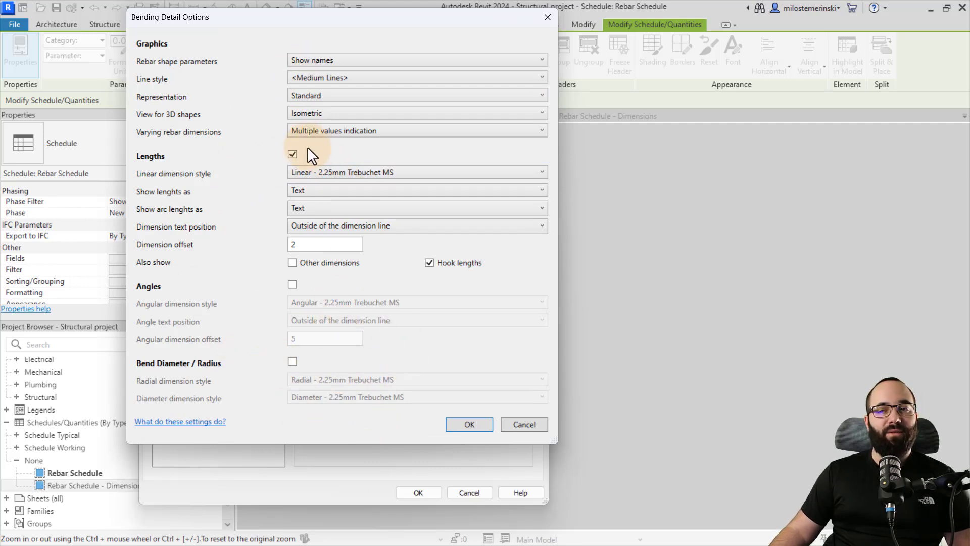
left_click(314, 172)
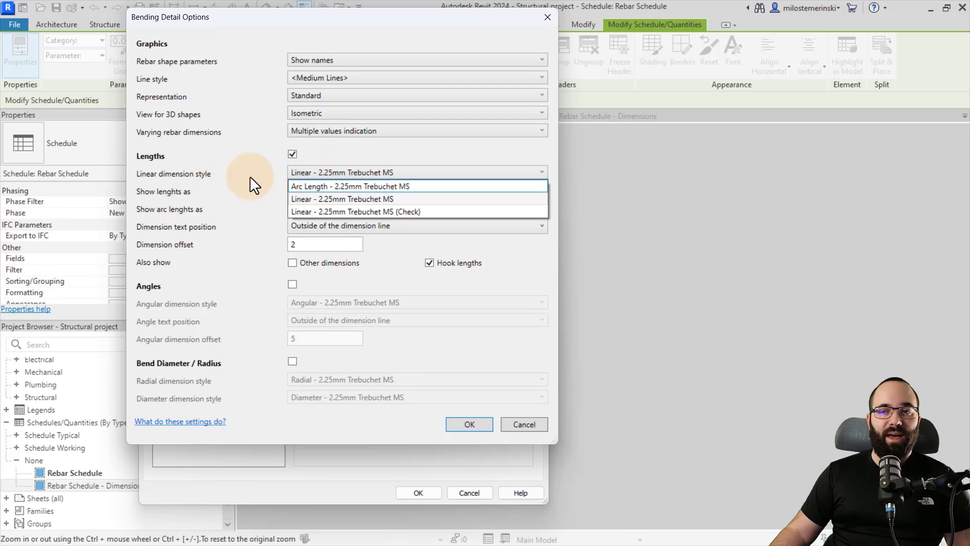
left_click(244, 191)
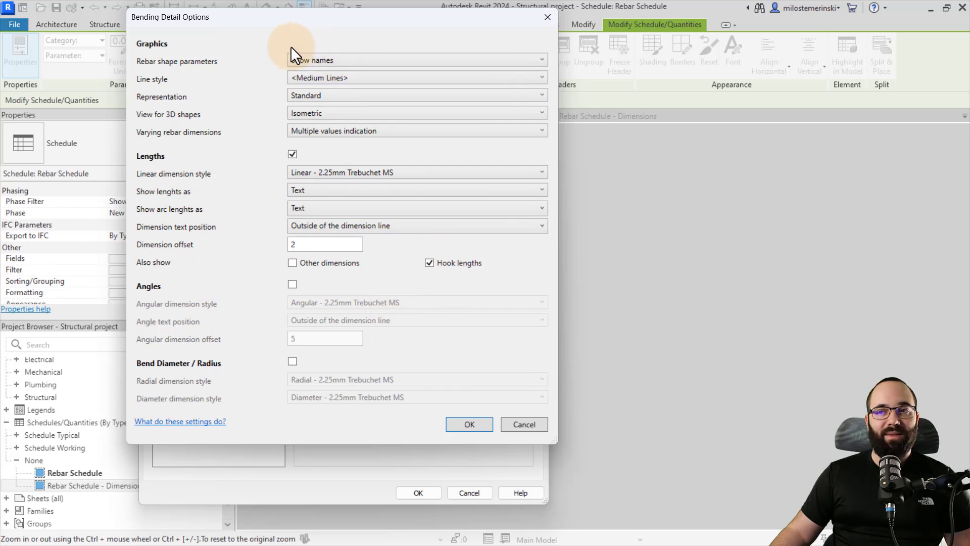
left_click(319, 58)
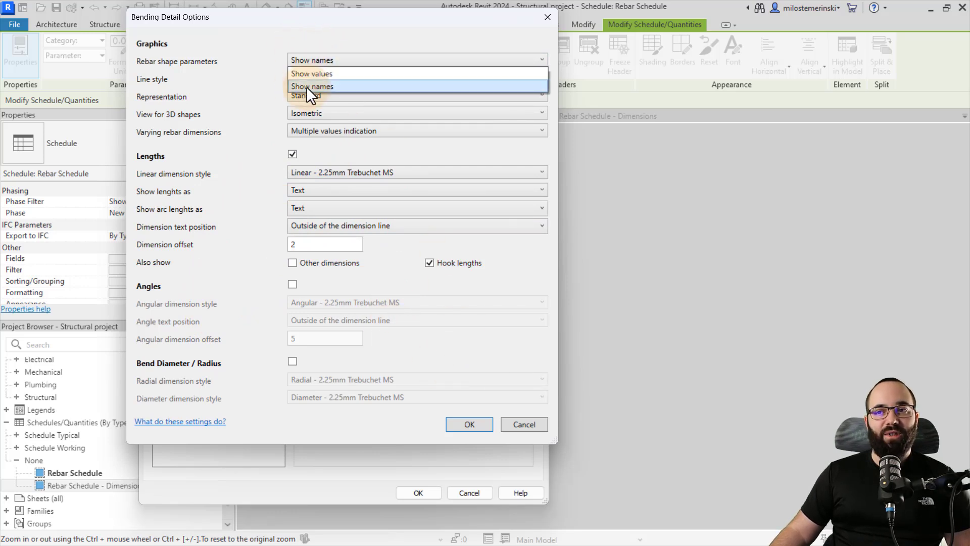
left_click(309, 87)
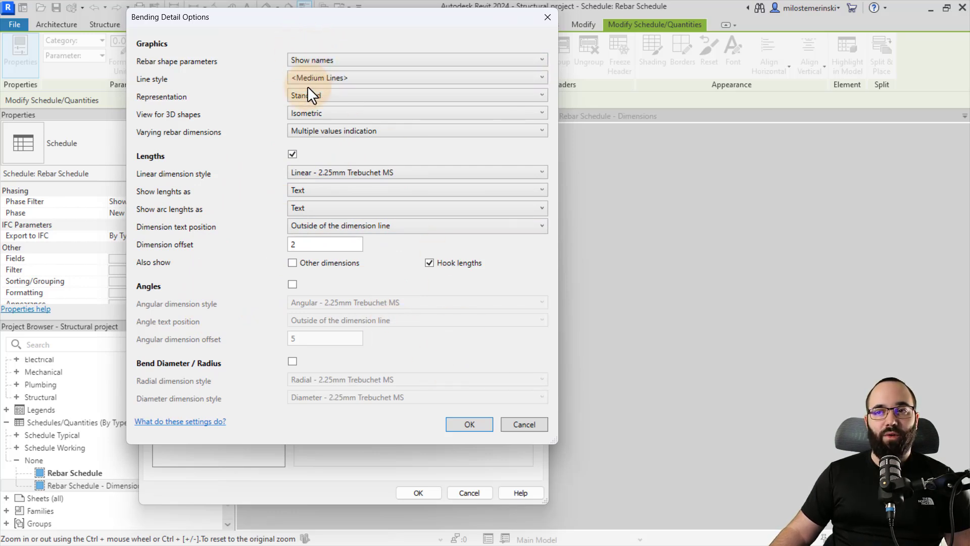
left_click(457, 426)
left_click(417, 492)
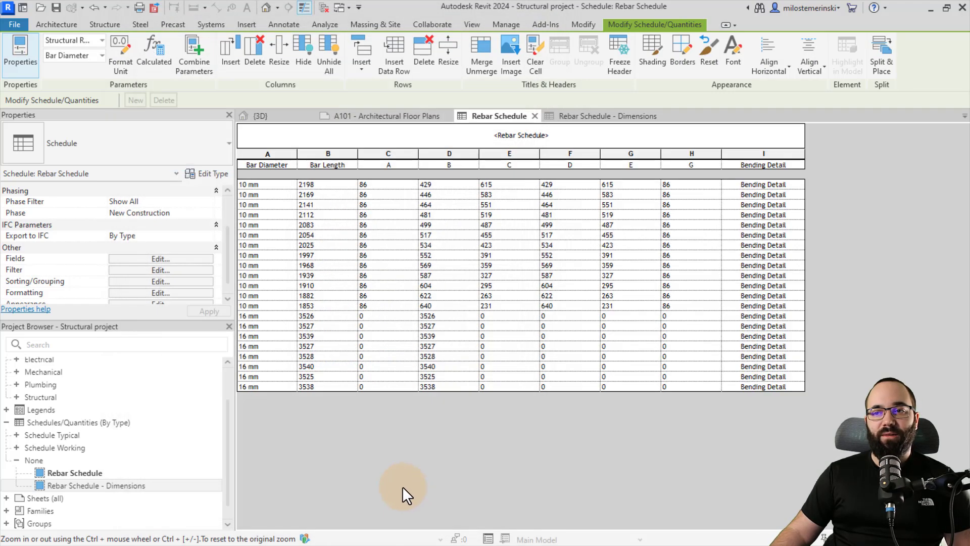
left_click(383, 116)
middle_click_drag(411, 308, 363, 269)
scroll(444, 253, "down", 2)
scroll(433, 201, "up", 1)
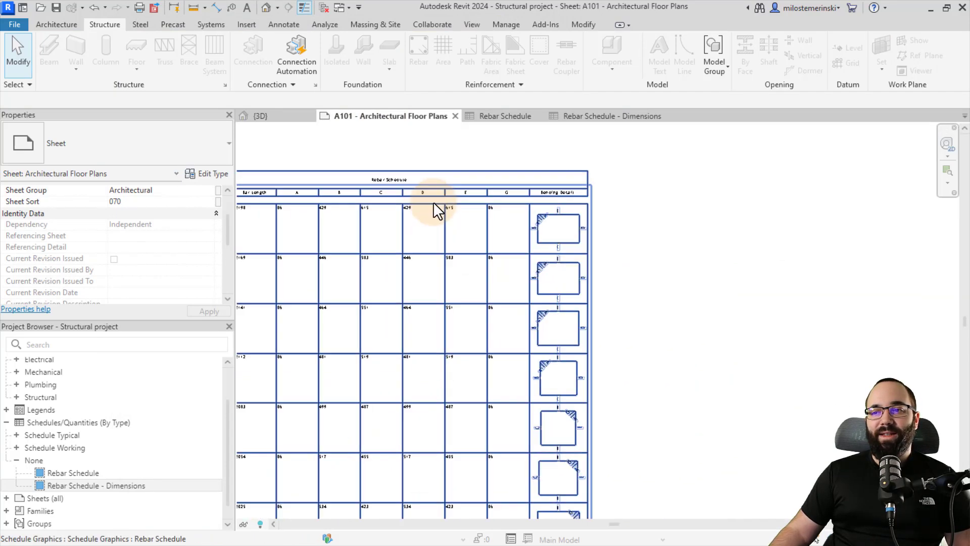
scroll(544, 230, "up", 2)
scroll(572, 208, "up", 2)
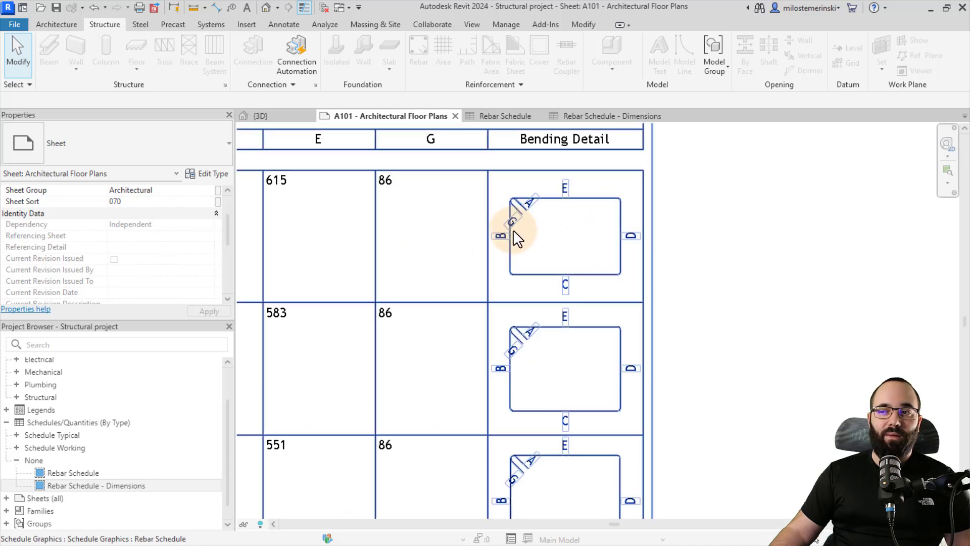
scroll(591, 308, "down", 3)
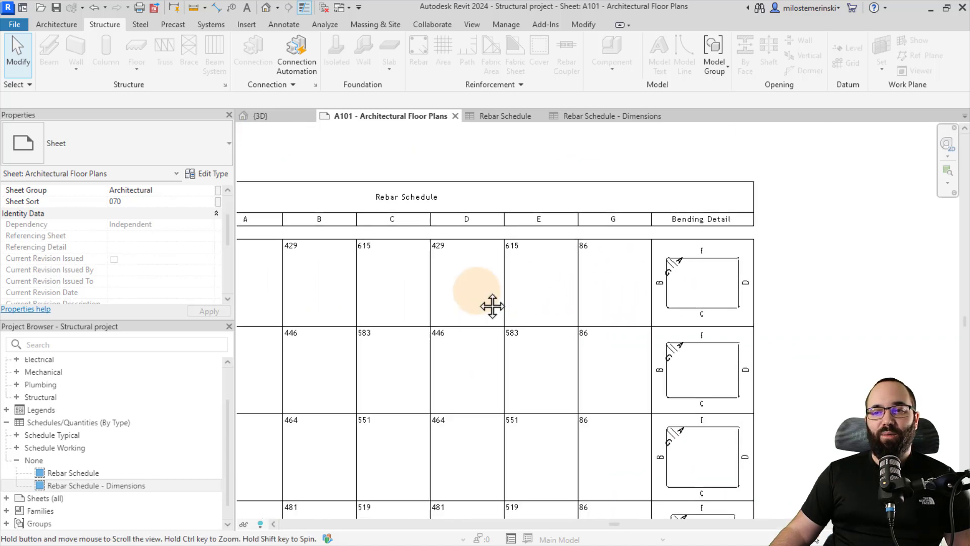
middle_click_drag(347, 221, 429, 221)
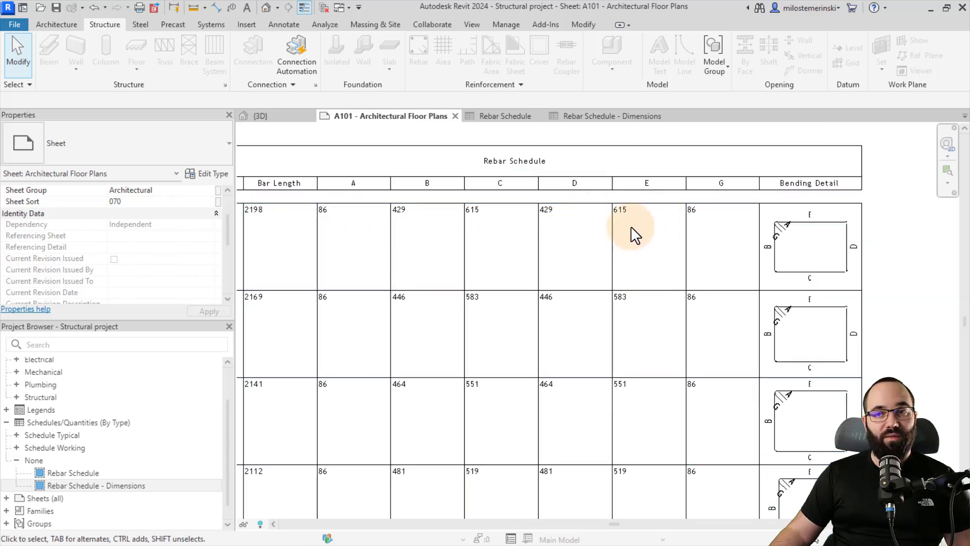
scroll(538, 283, "down", 4)
middle_click_drag(456, 254, 509, 279)
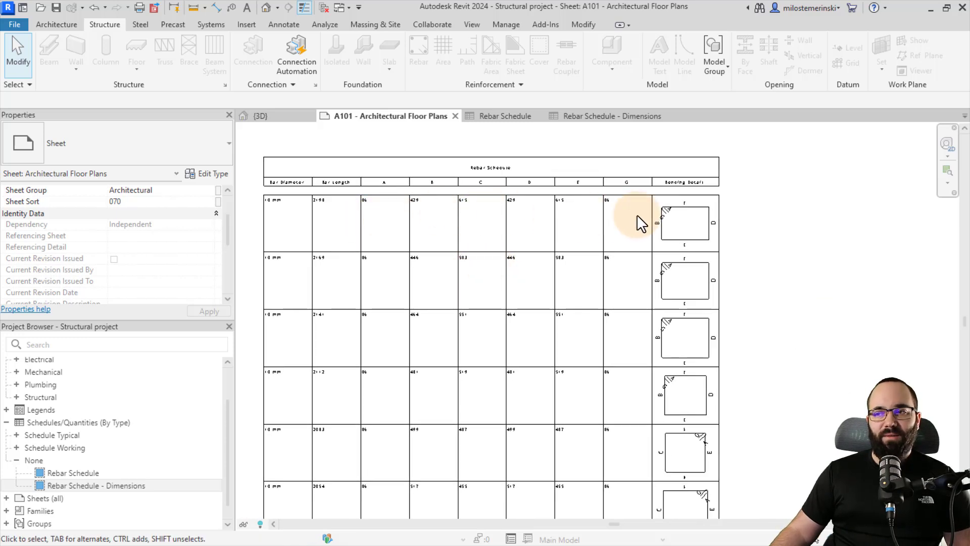
scroll(360, 201, "up", 5)
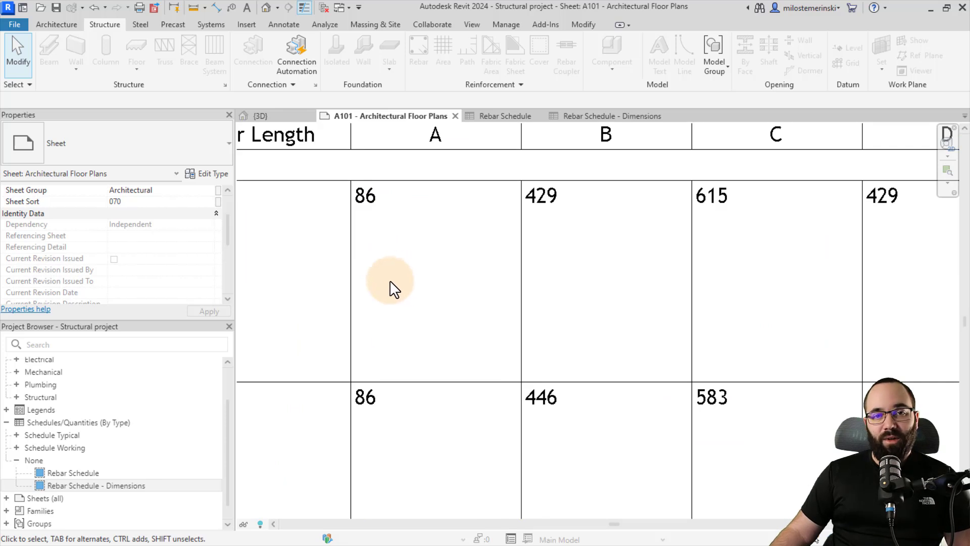
scroll(384, 284, "down", 1)
middle_click_drag(461, 312, 440, 296)
scroll(374, 283, "down", 1)
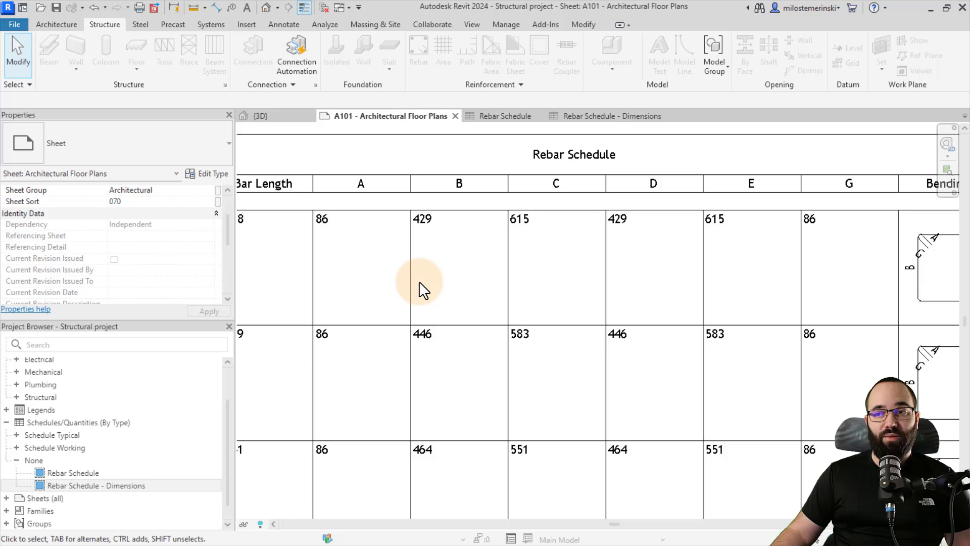
scroll(362, 271, "down", 1)
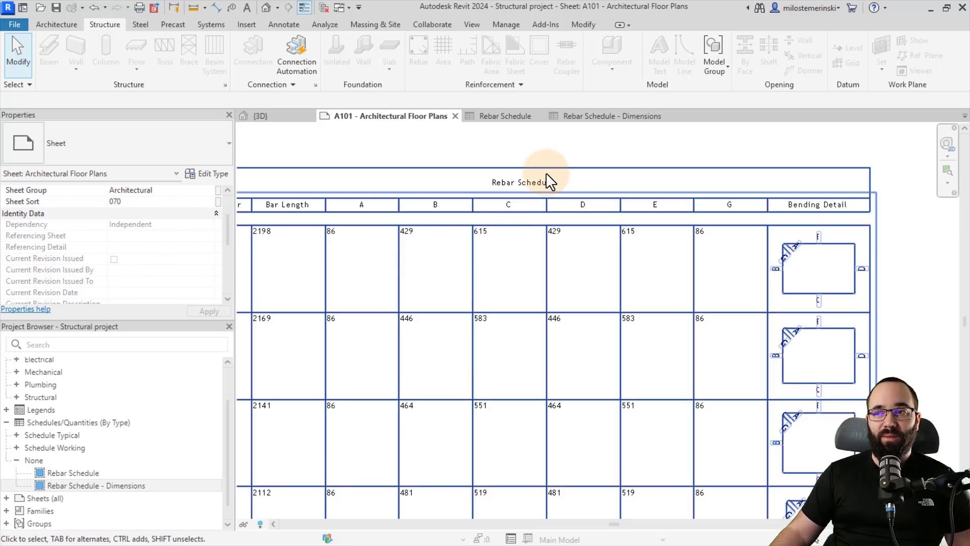
Step: Open the Rebar Schedule's field settings and start a combined parameter
left_click(508, 122)
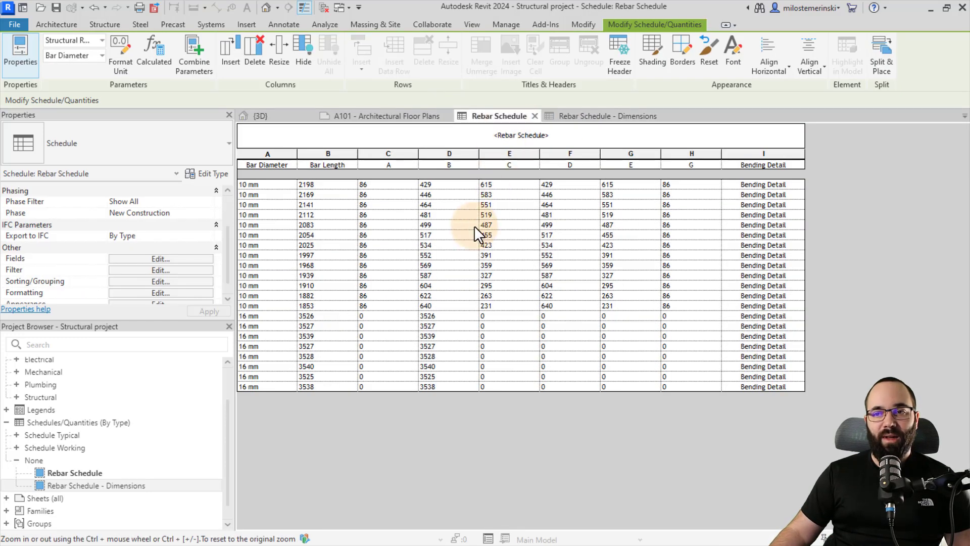
left_click(161, 258)
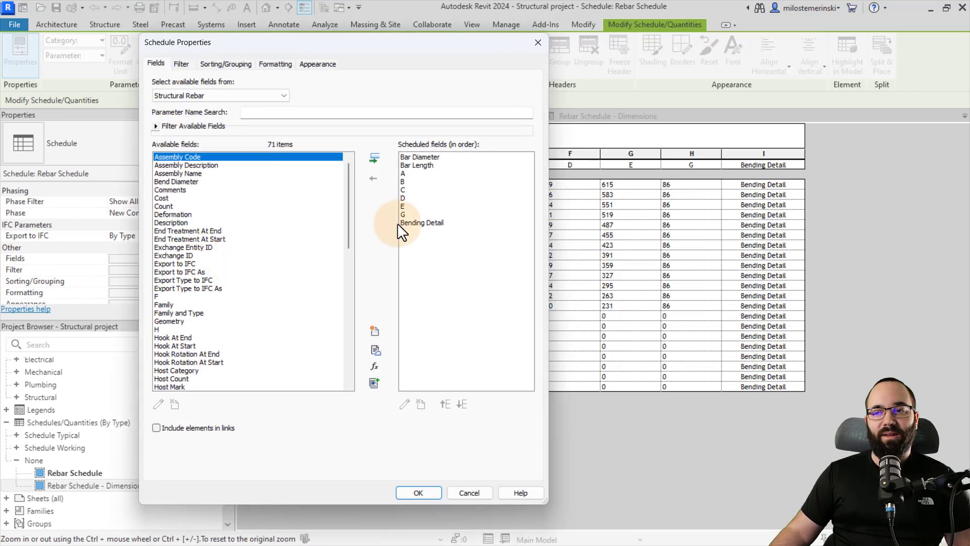
left_click(375, 382)
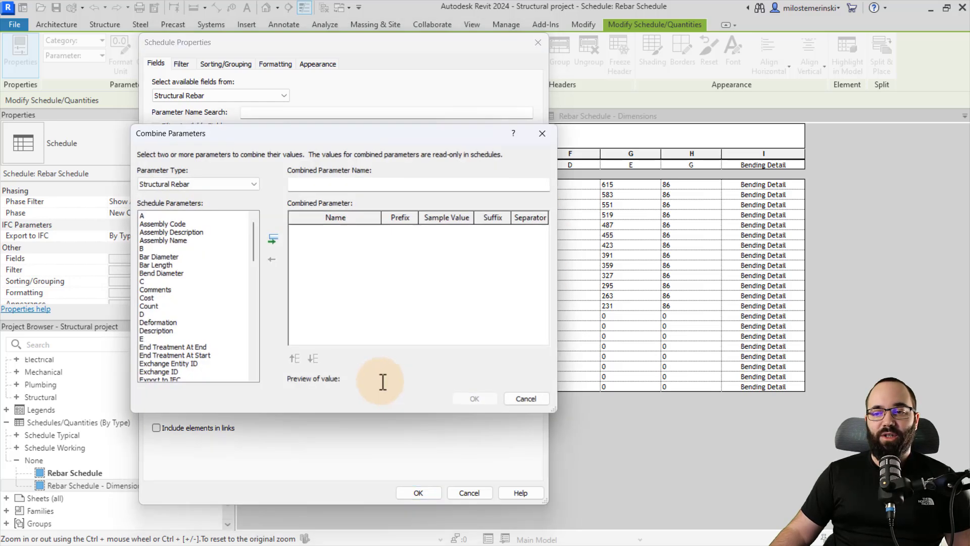
left_click_drag(314, 138, 331, 116)
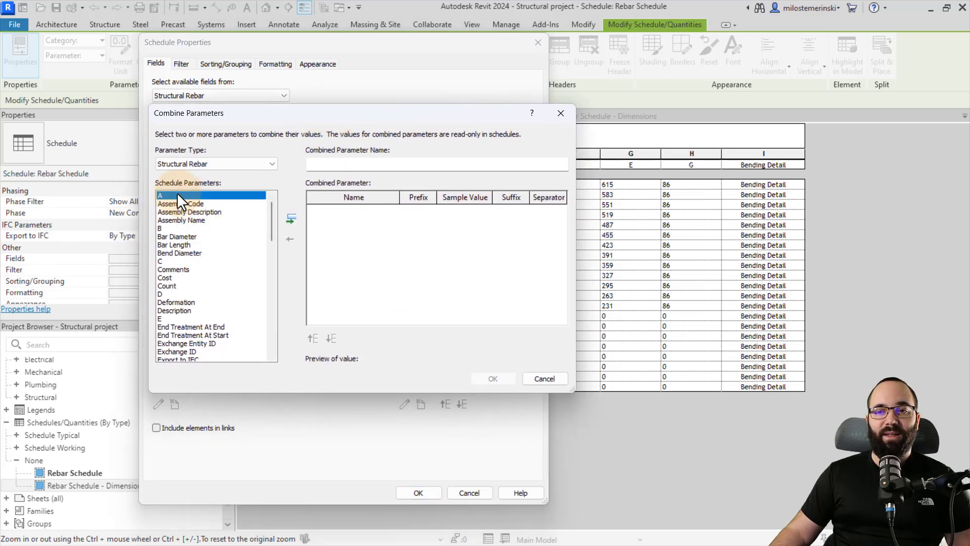
Step: Add dimensions A, B, C, D, E and G to the combination, previewing A/B/C/D/E/G/
left_click(292, 218)
left_click(195, 228)
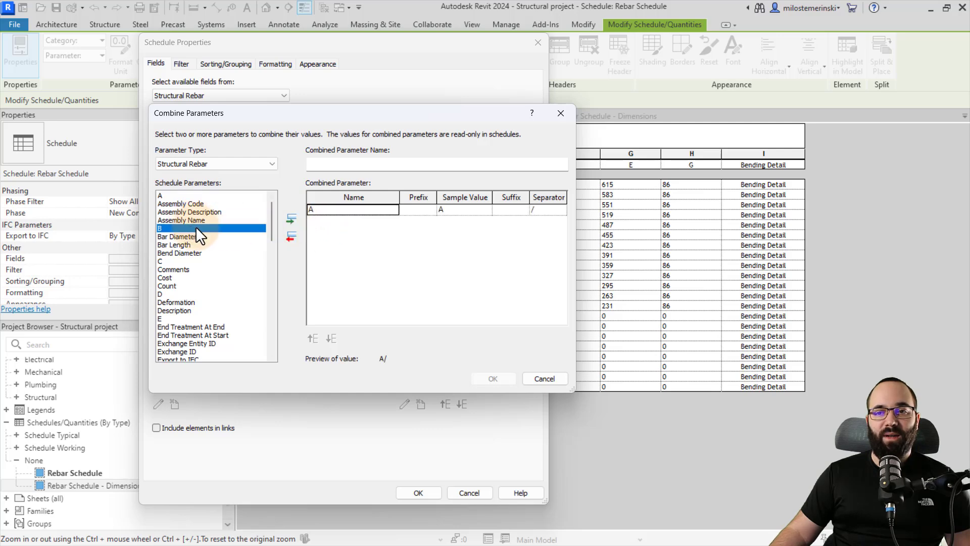
left_click(290, 221)
left_click(199, 261)
left_click(288, 218)
left_click(174, 293)
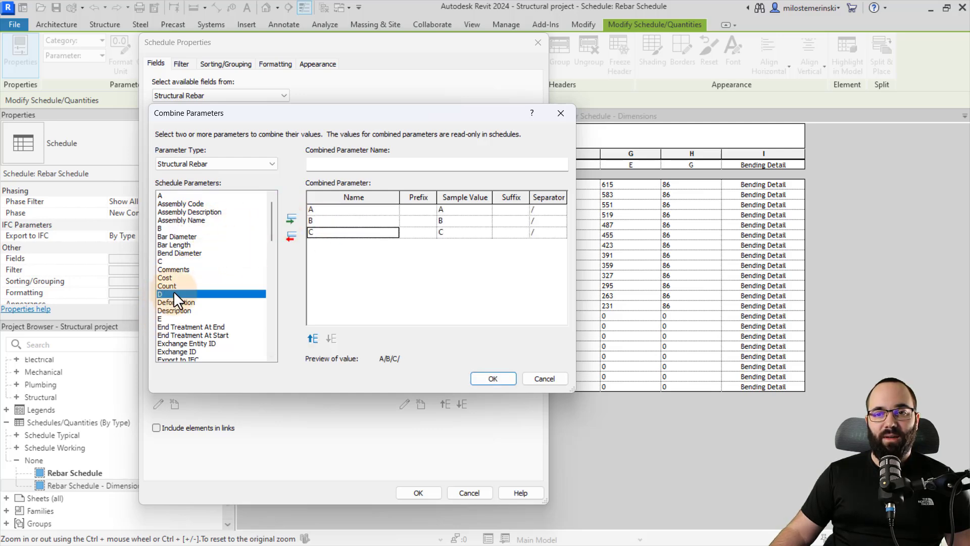
left_click(288, 221)
left_click(197, 318)
left_click(288, 222)
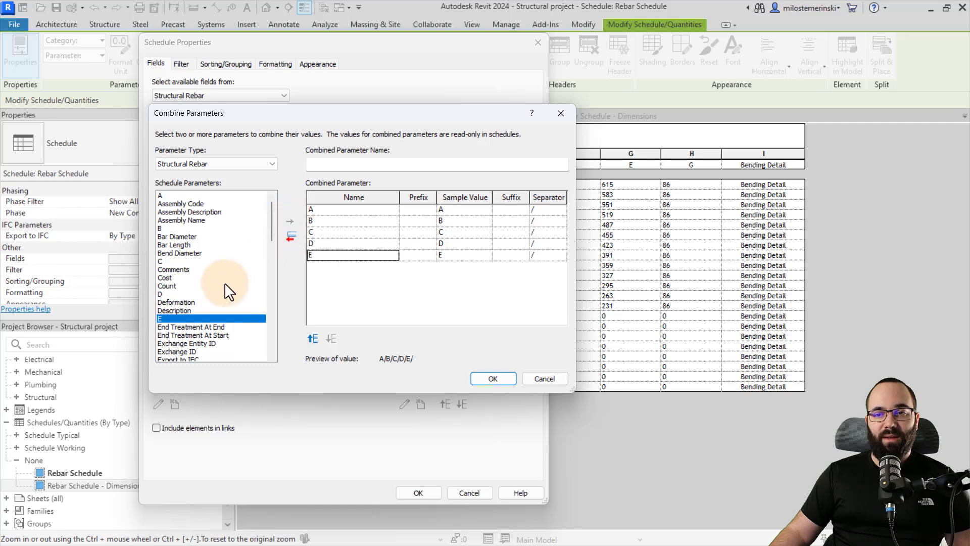
scroll(224, 283, "down", 5)
scroll(224, 282, "down", 1)
left_click(186, 269)
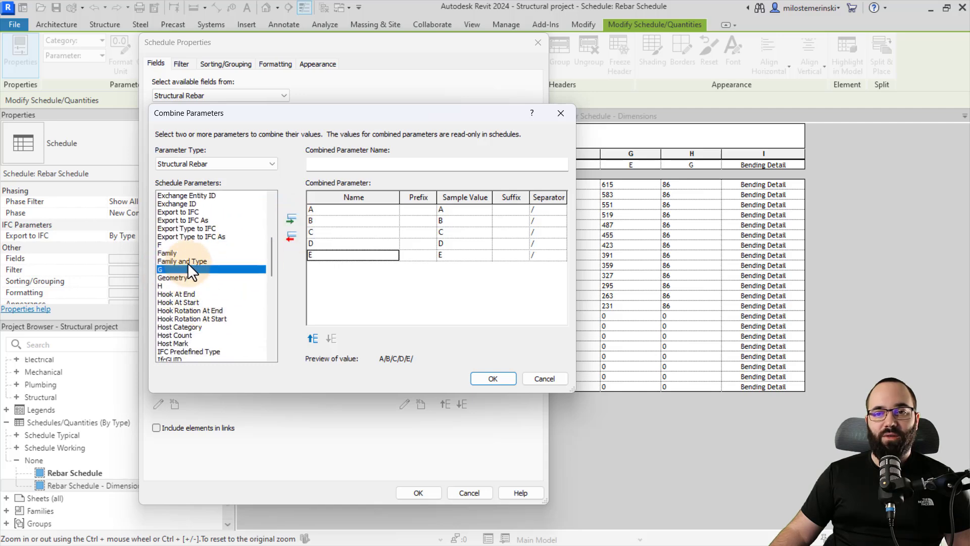
left_click(289, 222)
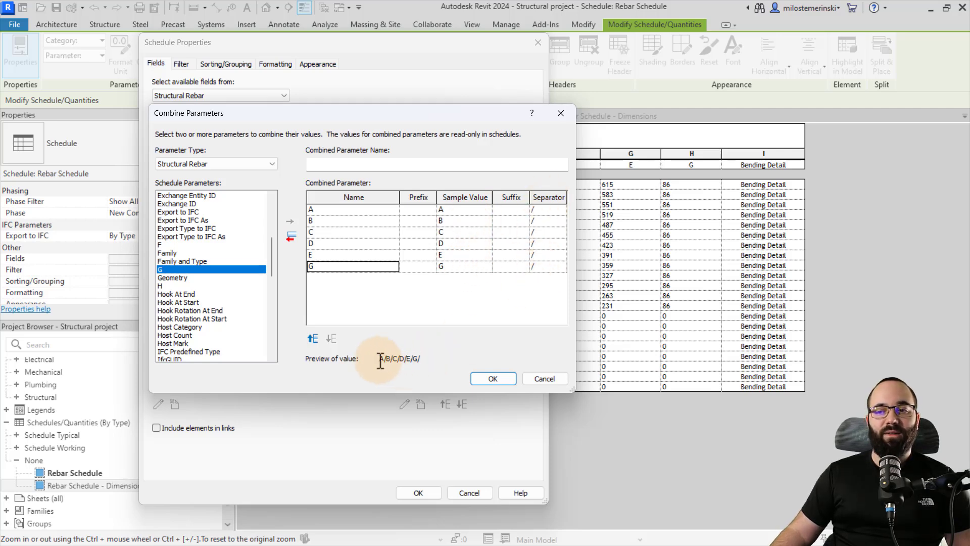
left_click_drag(375, 358, 439, 361)
left_click(439, 361)
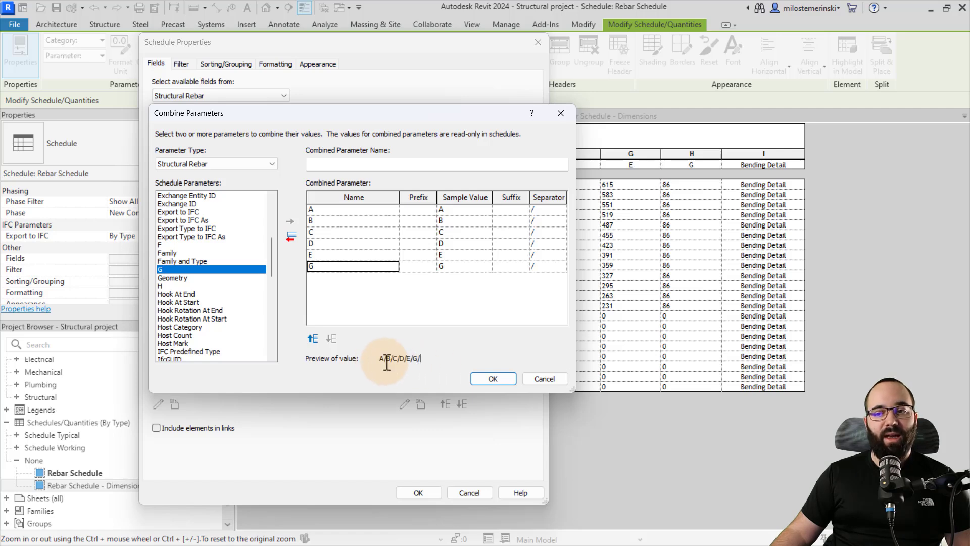
Step: Give value A the prefix 'A =' and delete the '/' separators after the values
left_click(417, 210)
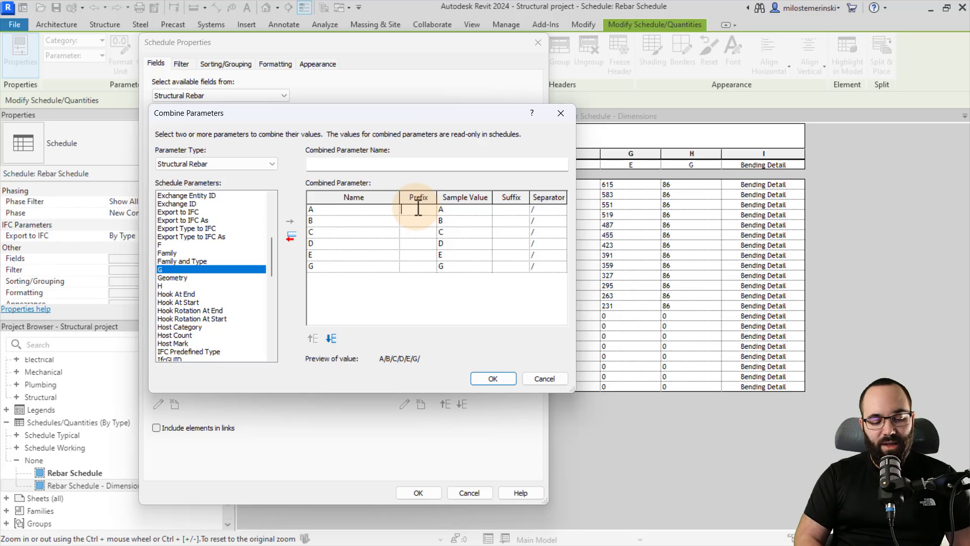
type("A")
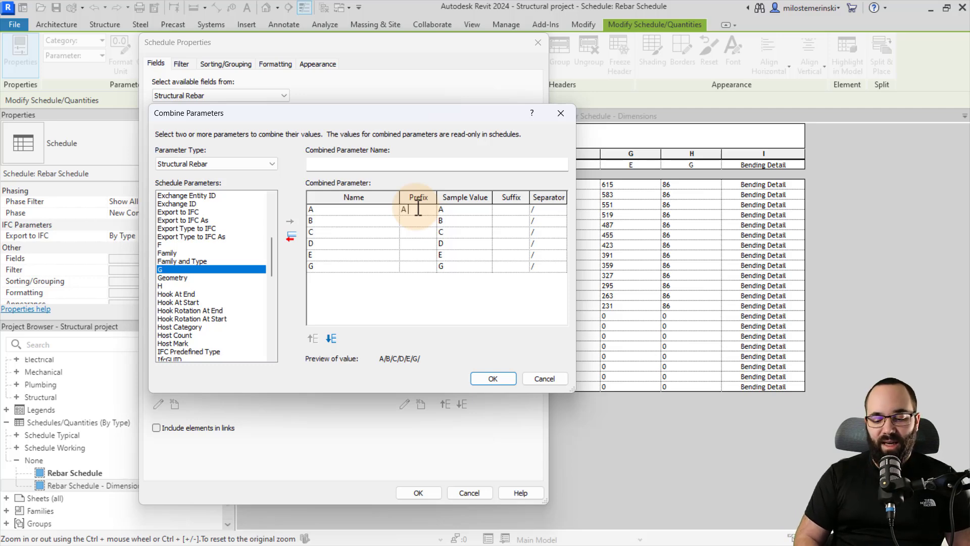
type(" =")
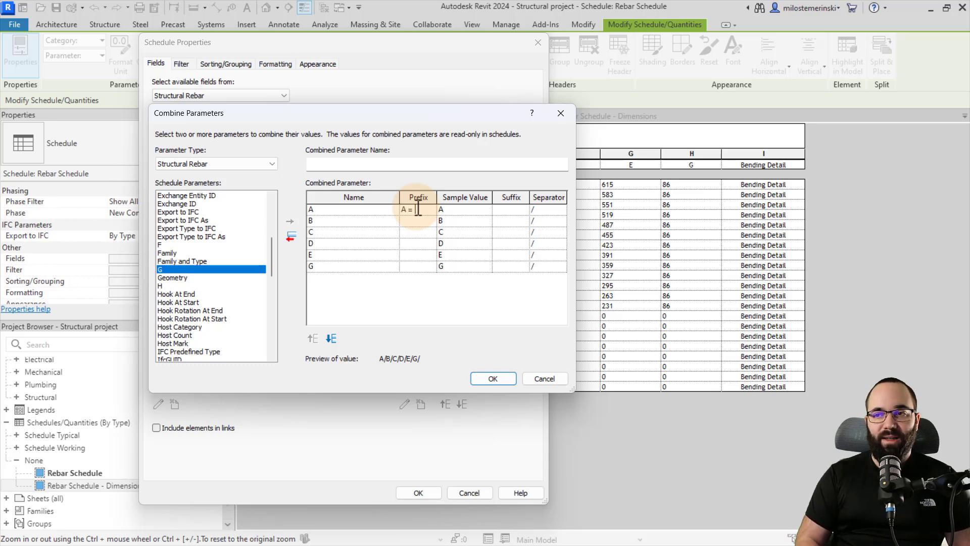
left_click(450, 214)
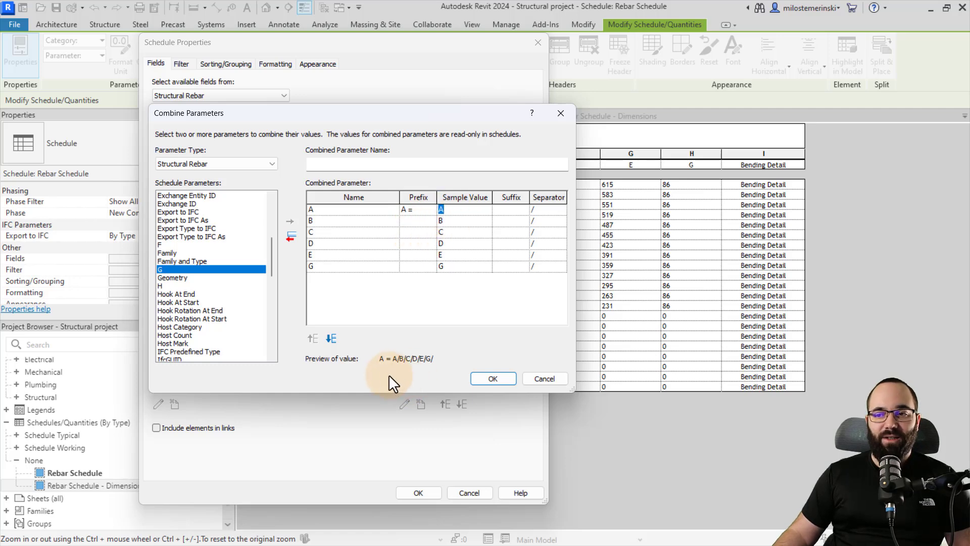
left_click(554, 208)
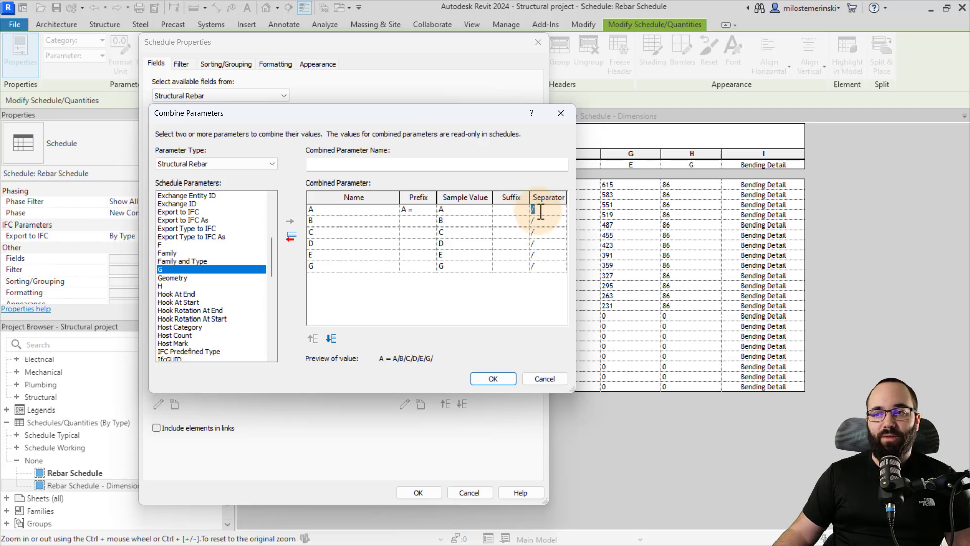
key("BackSpace")
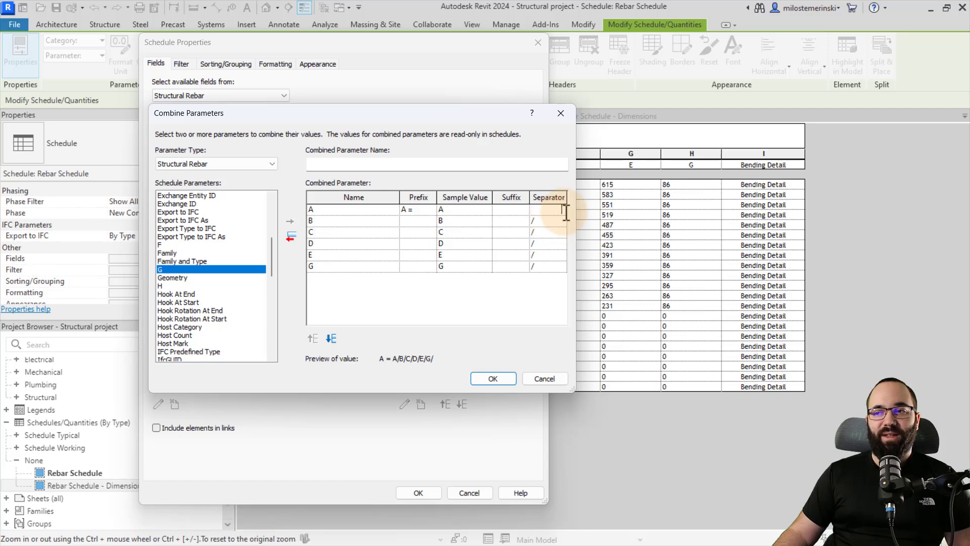
left_click(564, 210)
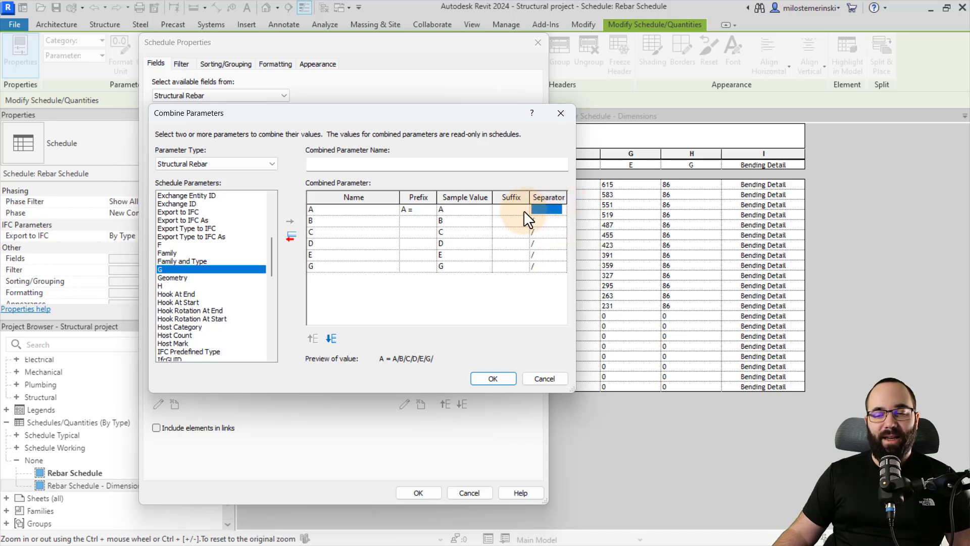
left_click(551, 220)
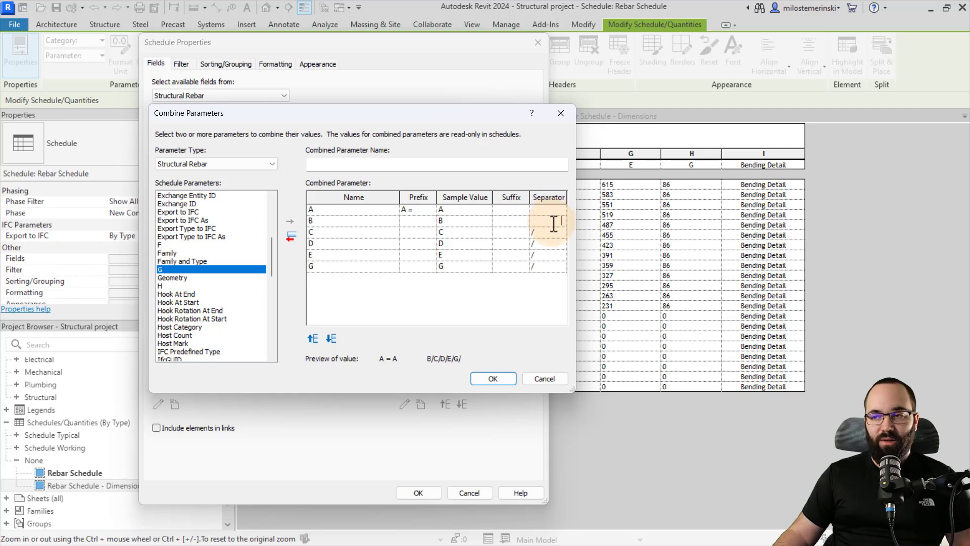
key("Down")
left_click(547, 242)
left_click(544, 254)
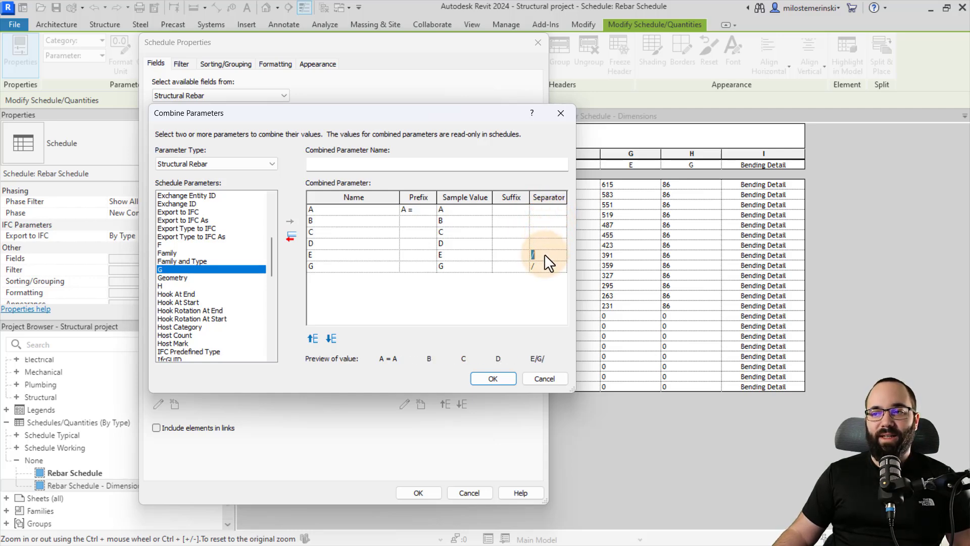
left_click(545, 266)
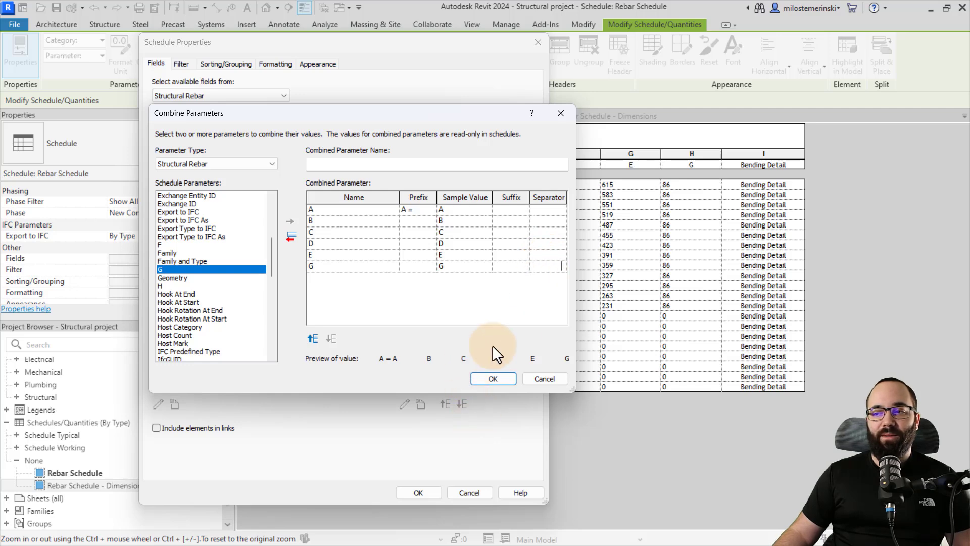
Step: Add prefixes 'B =', 'C =', 'D =', 'E =', 'G =' and add the combined field
left_click(420, 223)
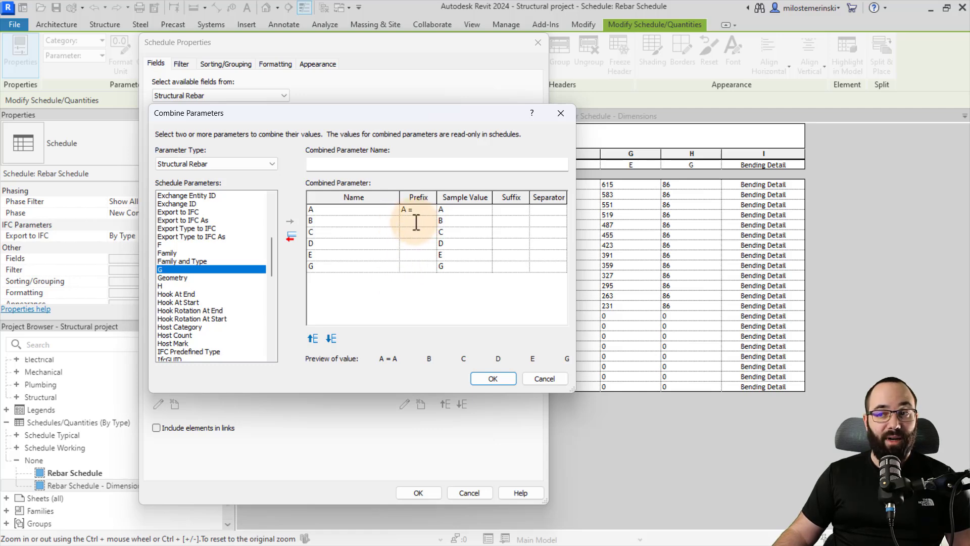
type("B =")
left_click(404, 231)
type("C =")
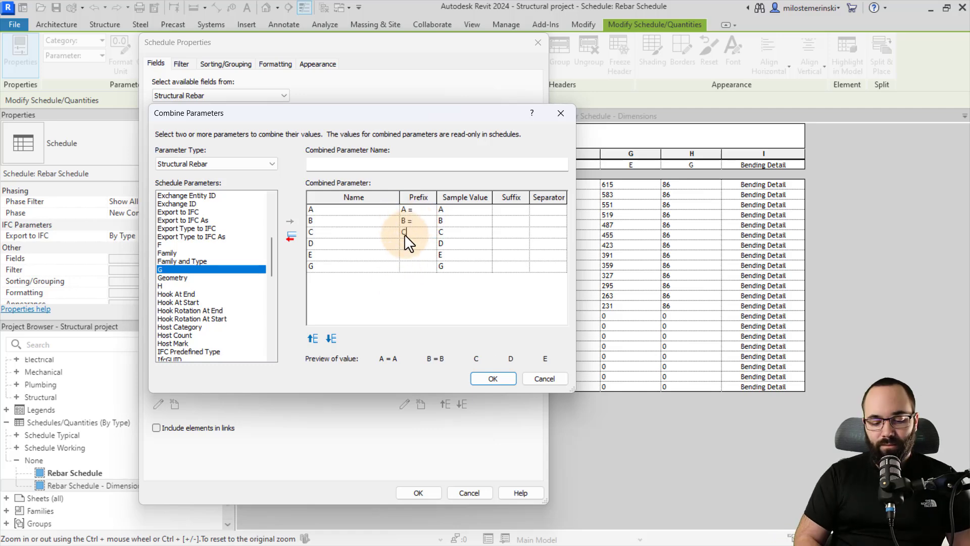
left_click(404, 243)
type("D =")
left_click(408, 254)
type("E =")
left_click(406, 265)
type("G =")
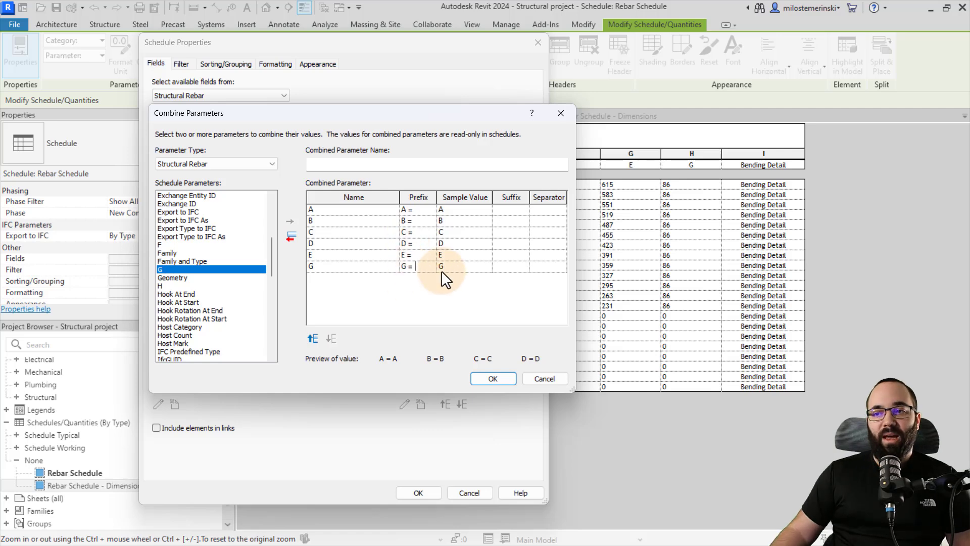
key("Tab")
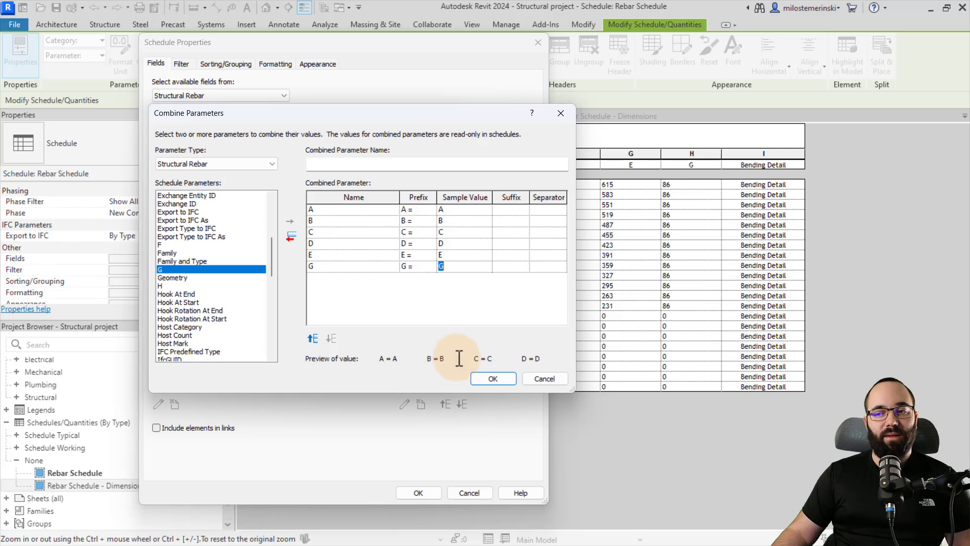
left_click(492, 380)
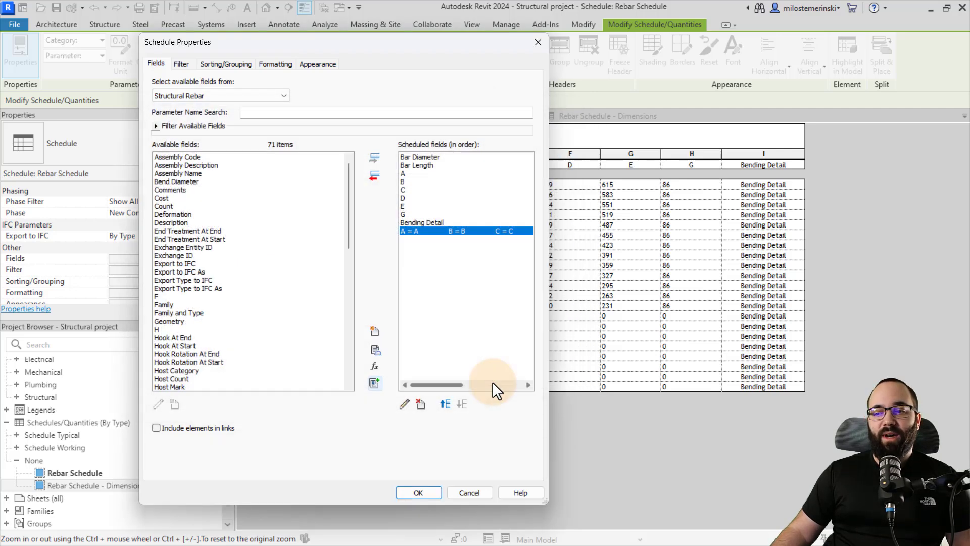
Step: Apply the new field and view the placed rebar schedule on sheet A101
left_click(417, 492)
left_click(571, 387)
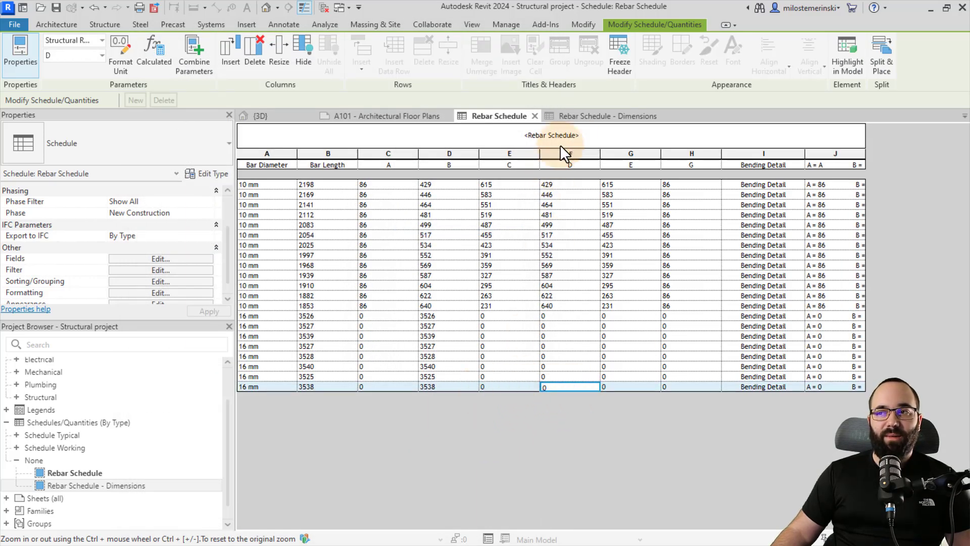
left_click(419, 117)
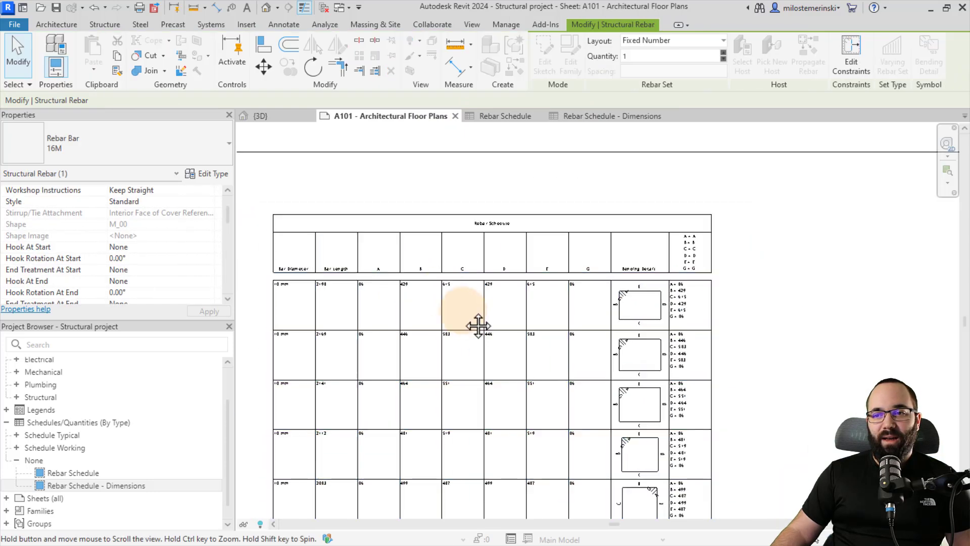
scroll(477, 326, "up", 3)
scroll(457, 244, "up", 1)
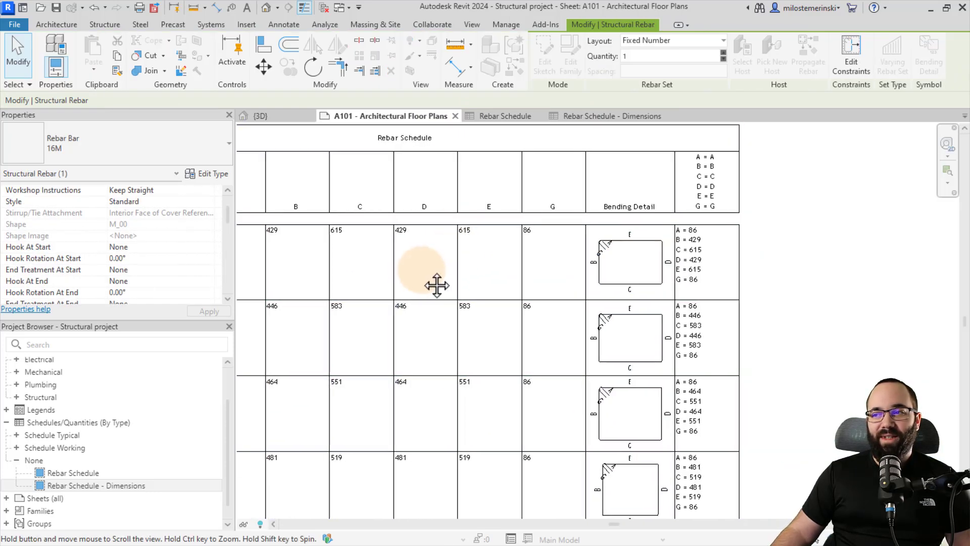
middle_click_drag(436, 285, 423, 284)
Step: Select the schedule on the sheet and open the Rebar Schedule view
left_click(677, 239)
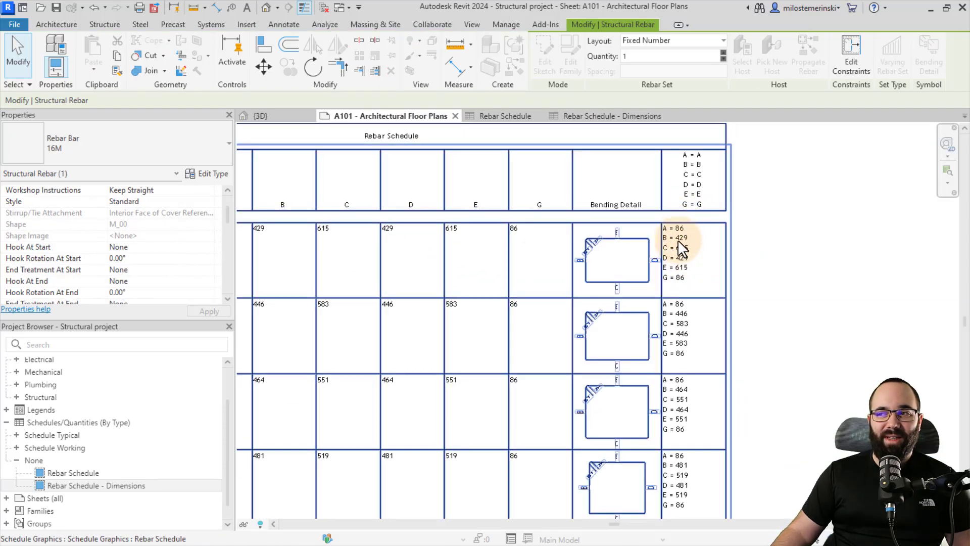
middle_click_drag(708, 262, 718, 263)
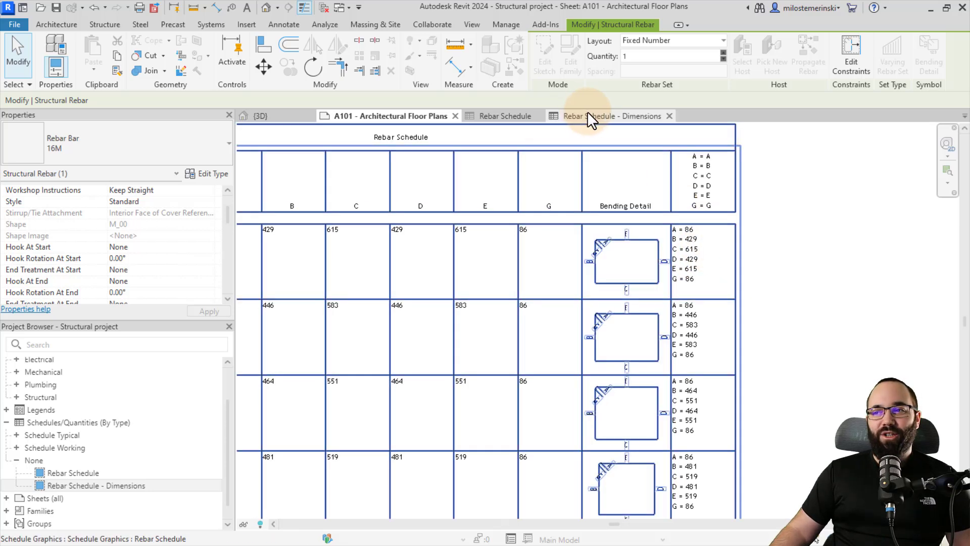
left_click(517, 116)
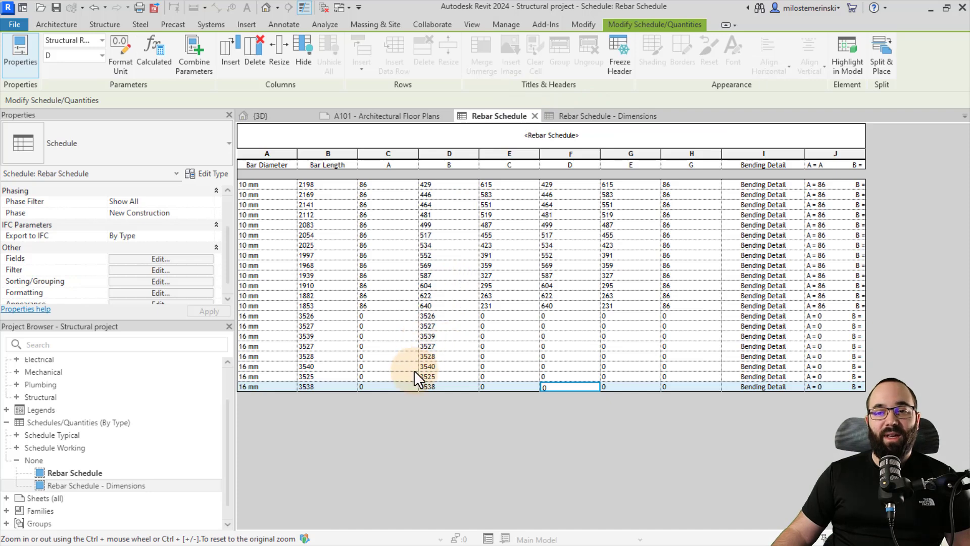
Step: Rename the combined A–G parameter to 'Dimensions'
left_click(177, 259)
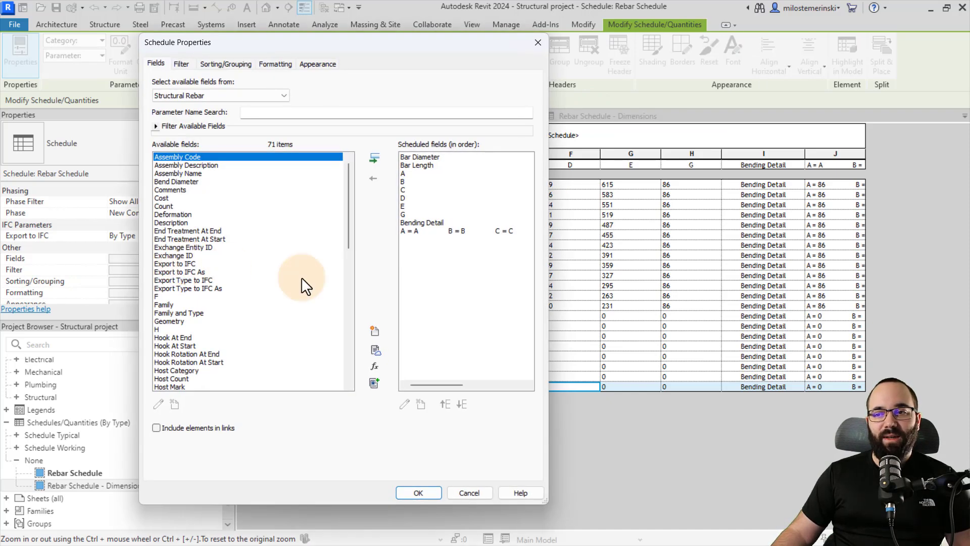
left_click(410, 231)
left_click(404, 403)
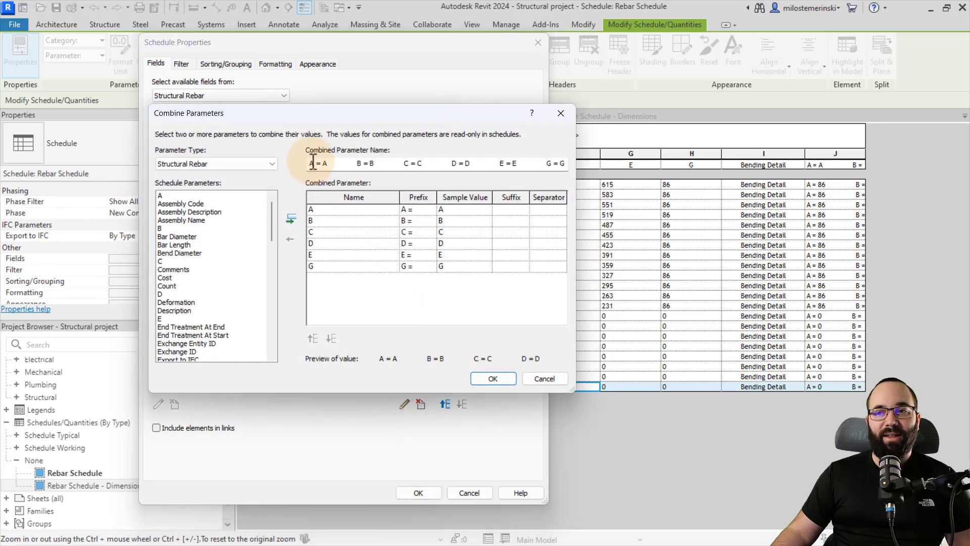
left_click_drag(312, 164, 625, 159)
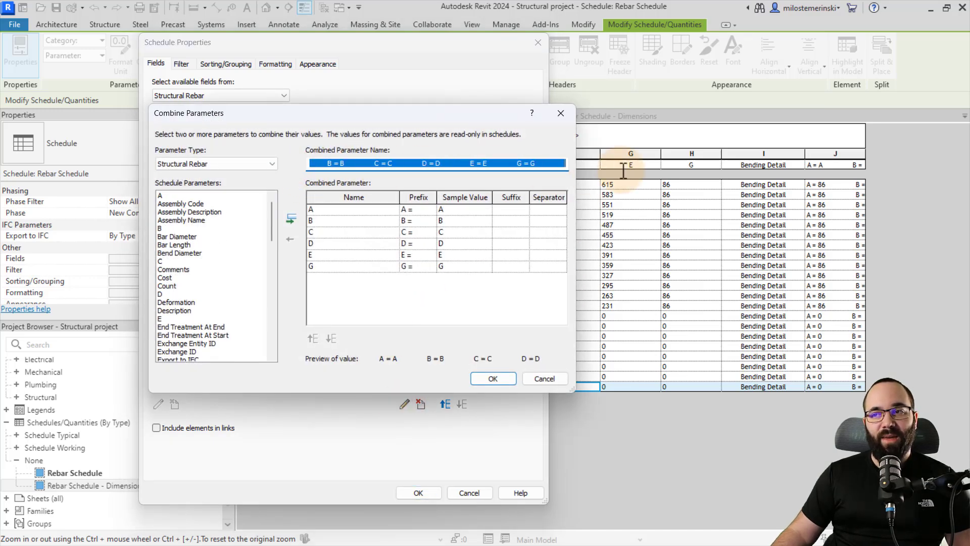
type("Dimensions")
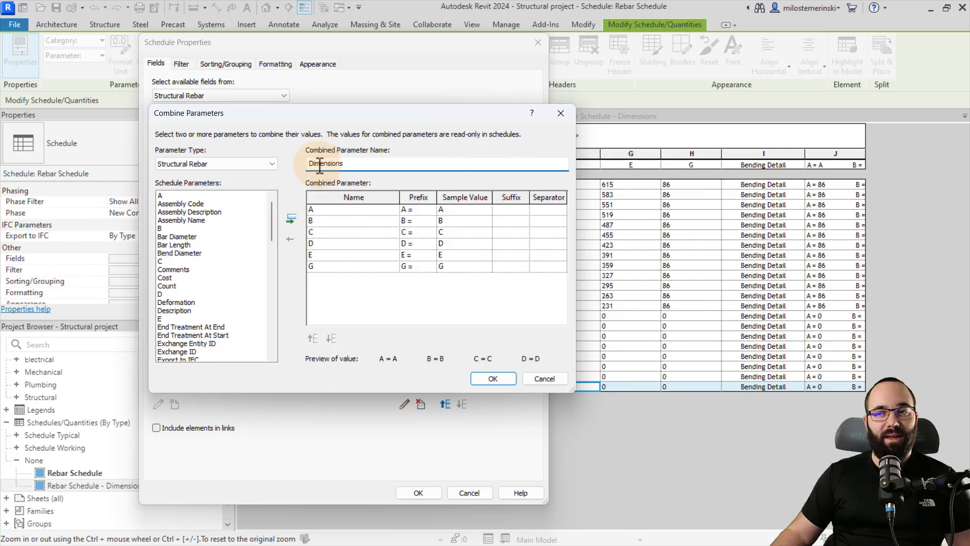
left_click(494, 378)
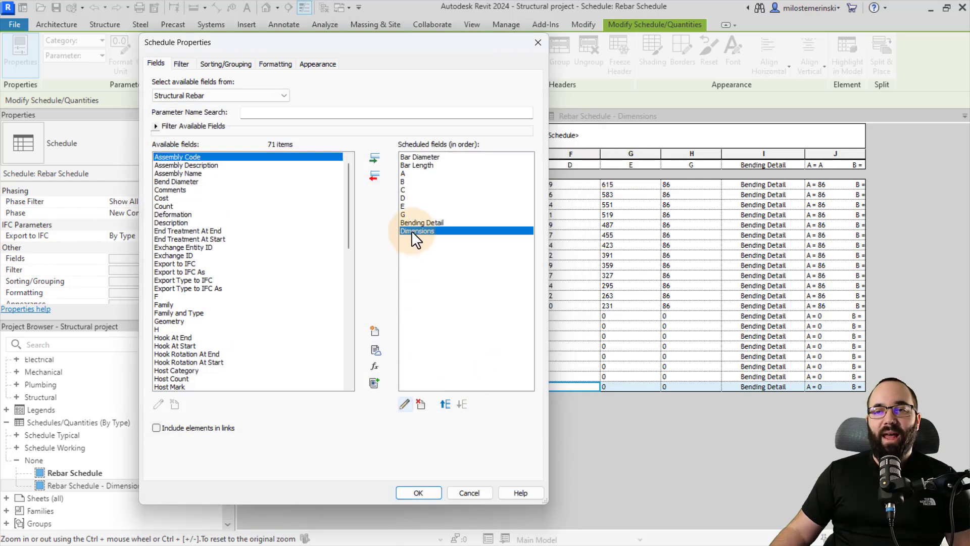
Step: Mark fields A through G as hidden and apply the field changes
left_click(276, 64)
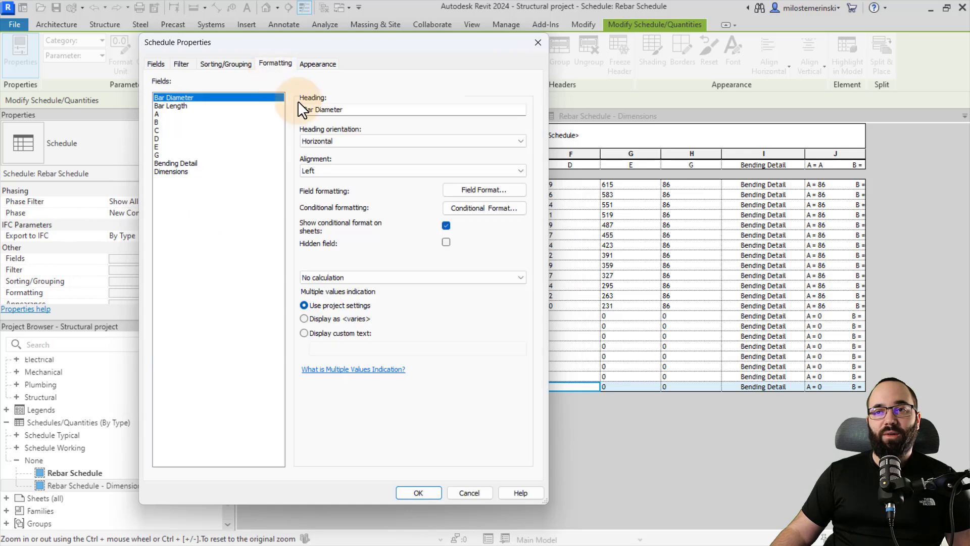
left_click(168, 114)
left_click(160, 154, "shift")
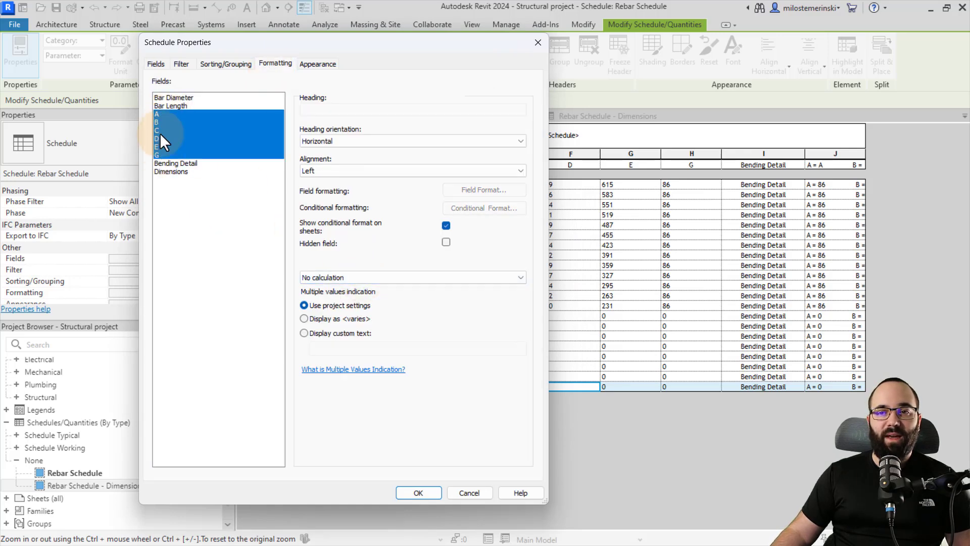
left_click(446, 242)
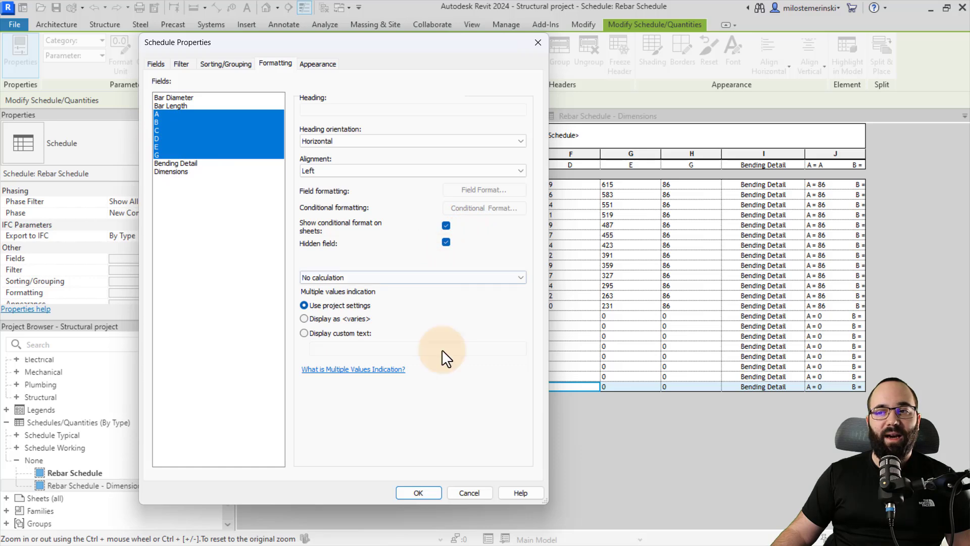
left_click(418, 492)
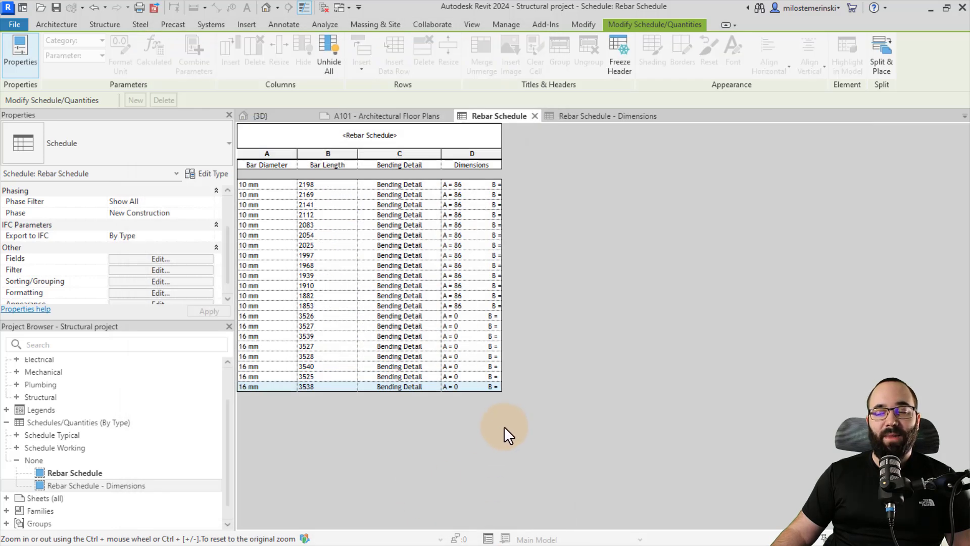
Step: Check the updated schedule on sheet A101
left_click(384, 115)
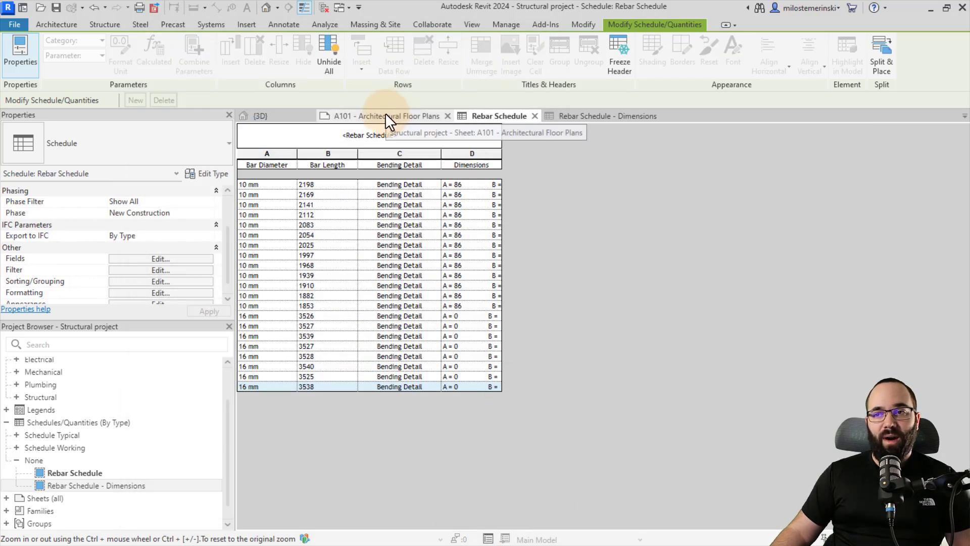
middle_click_drag(447, 215, 518, 230)
scroll(373, 211, "up", 3)
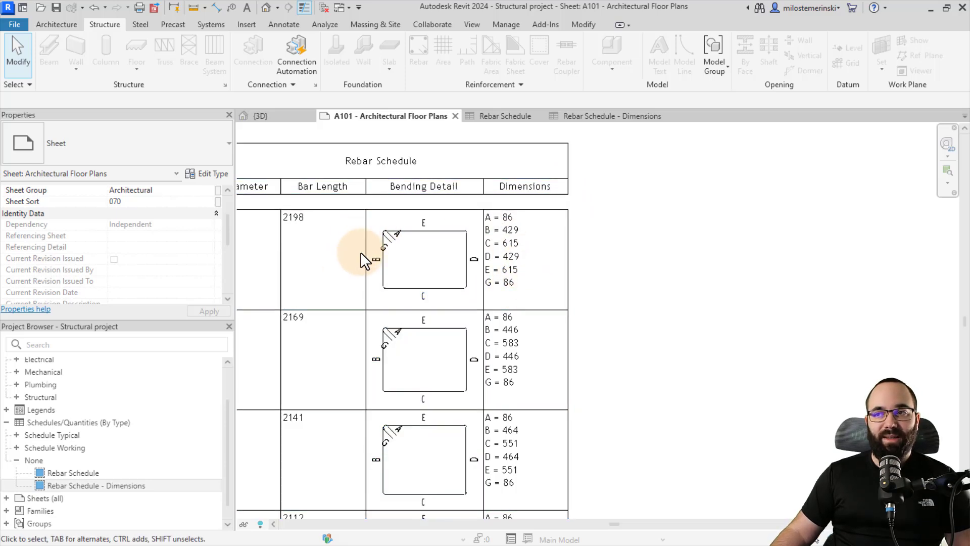
Step: Move the Dimensions field up so it sits before Bending Detail
left_click(500, 115)
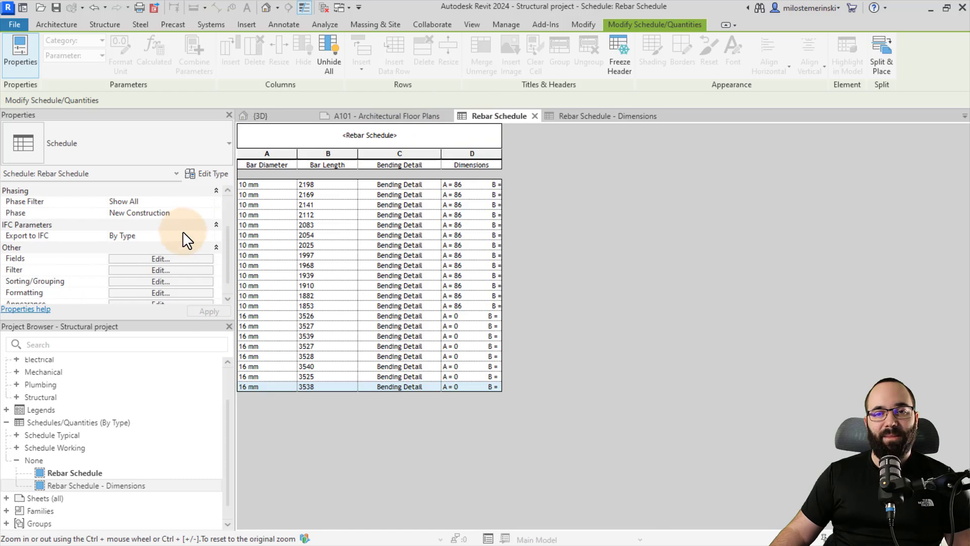
left_click(169, 260)
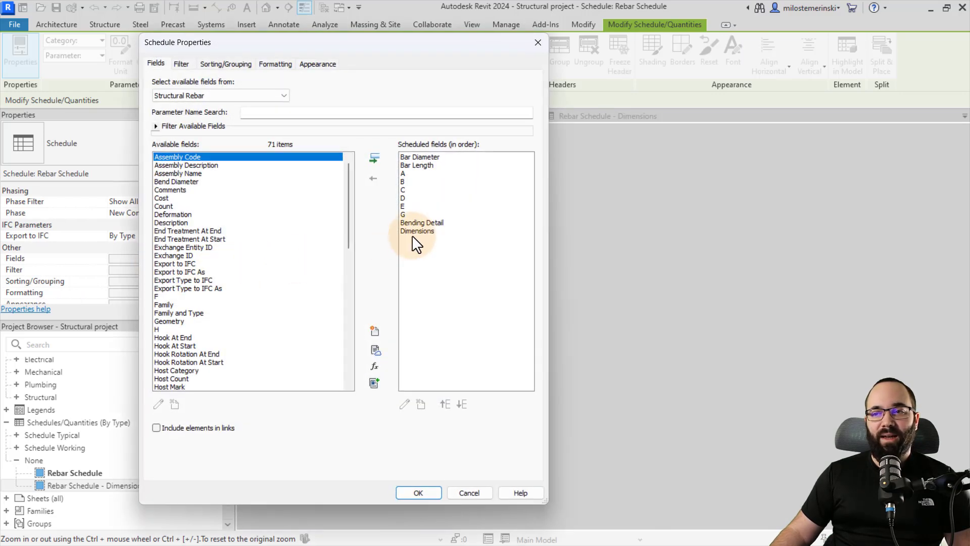
left_click(412, 231)
left_click(444, 404)
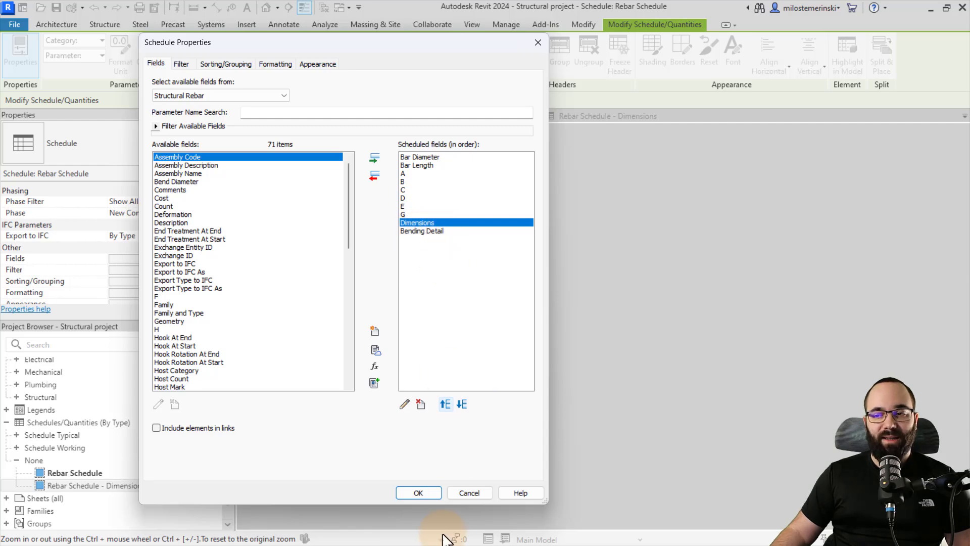
left_click(418, 491)
Step: On sheet A101, drag the schedule's Dimensions column edge left to narrow it
left_click(407, 120)
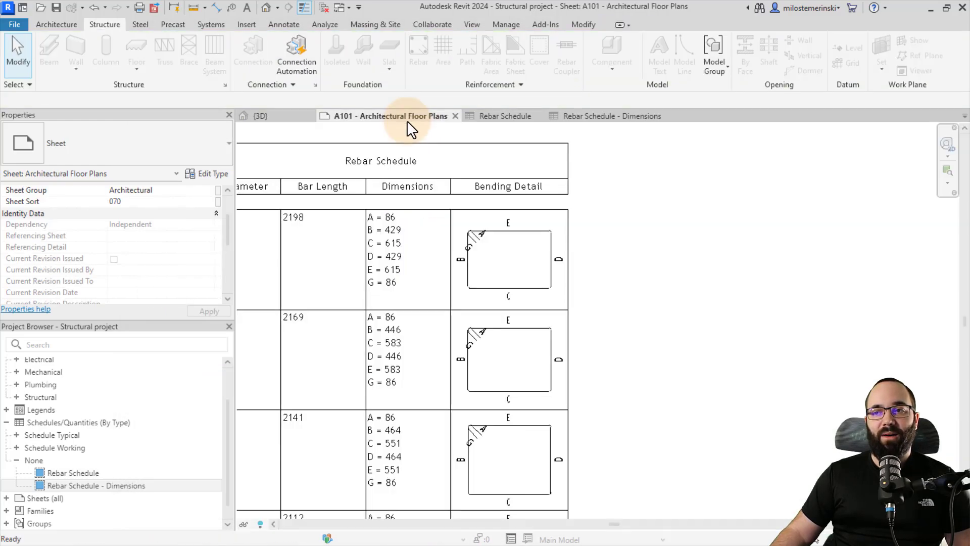
scroll(559, 249, "down", 2)
scroll(632, 268, "up", 3)
scroll(454, 149, "down", 2)
scroll(454, 149, "up", 2)
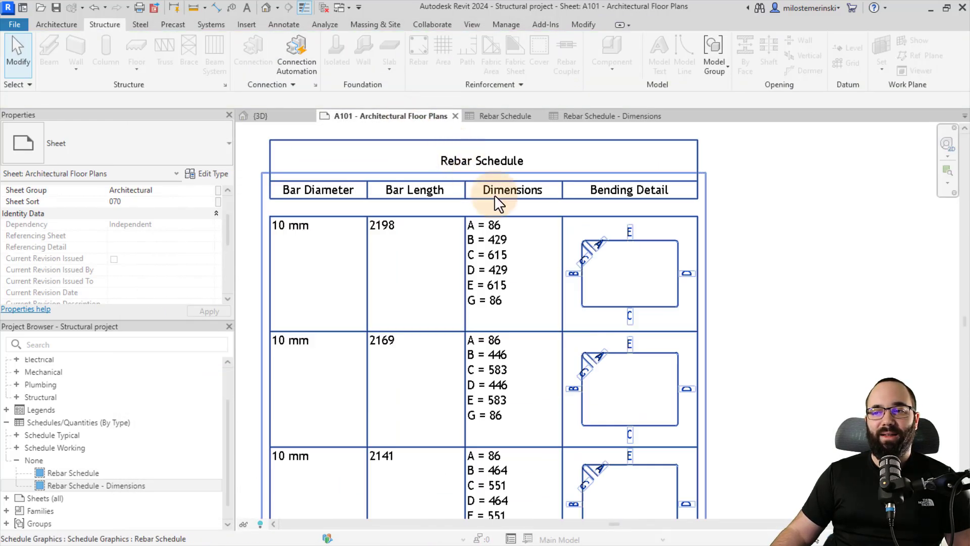
left_click(495, 201)
left_click_drag(554, 182, 547, 183)
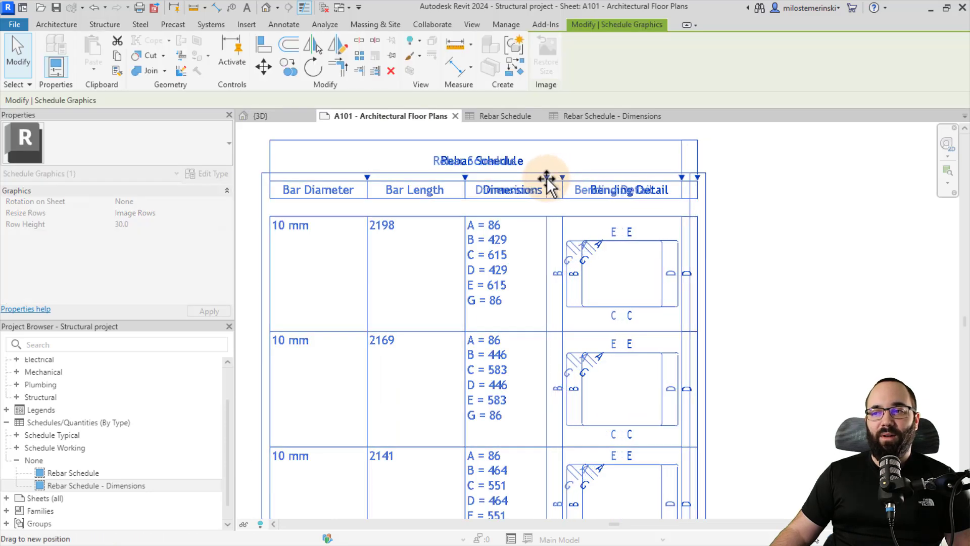
scroll(644, 247, "down", 2)
left_click(651, 246)
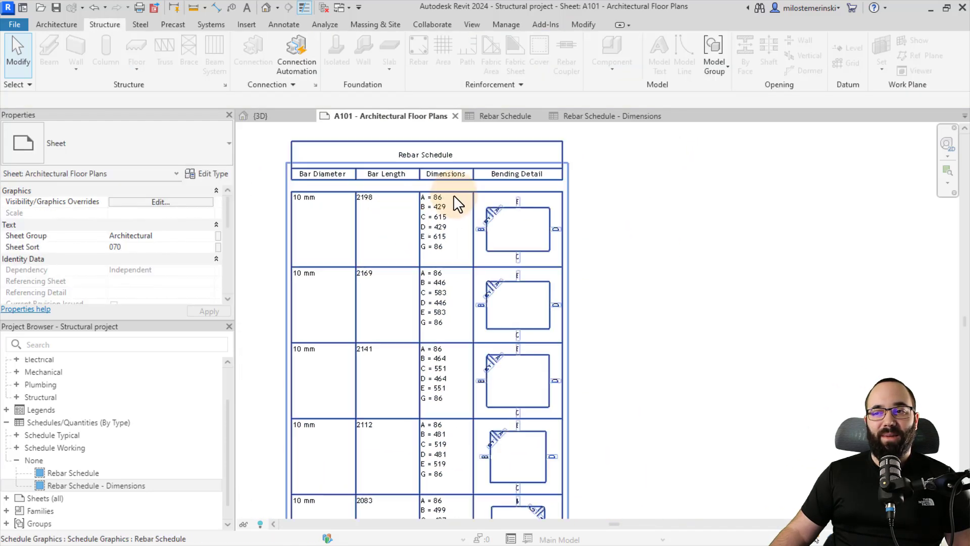
Step: Zoom and pan around sheet A101 to inspect both rebar schedules
scroll(453, 195, "up", 2)
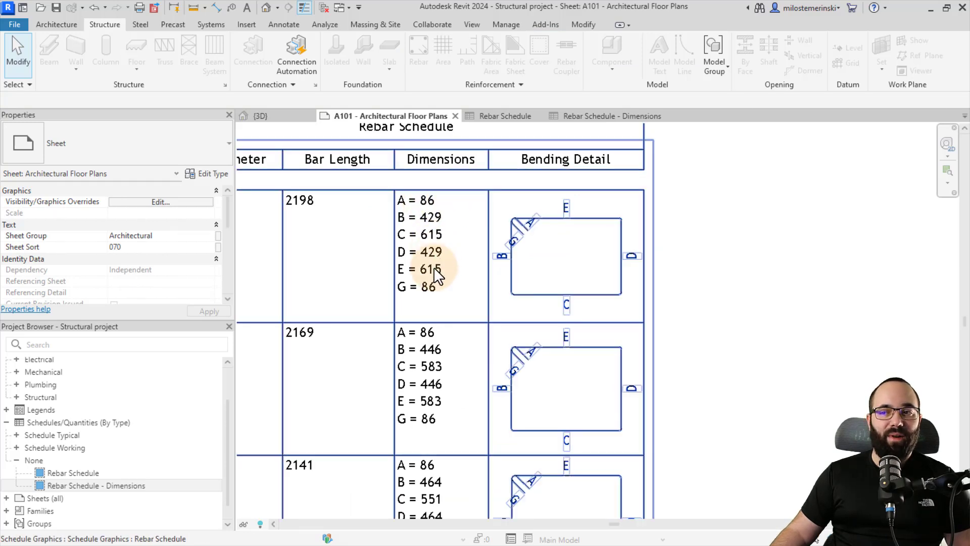
scroll(437, 207, "down", 3)
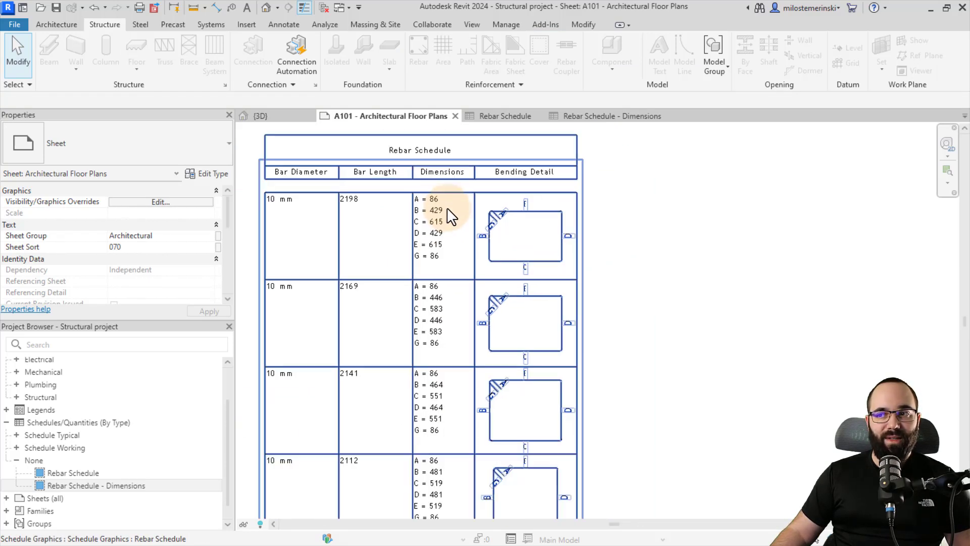
middle_click_drag(626, 270, 619, 251)
scroll(418, 199, "up", 3)
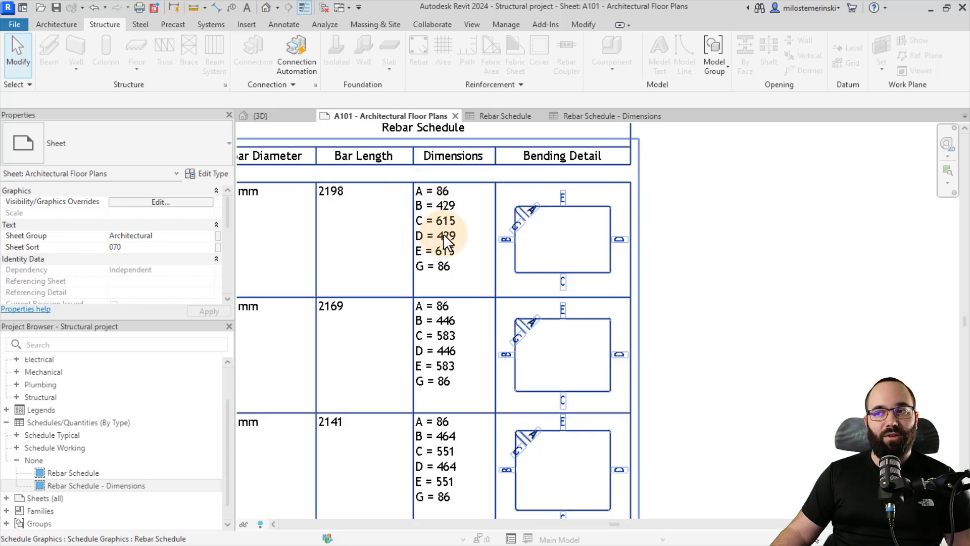
scroll(569, 215, "down", 4)
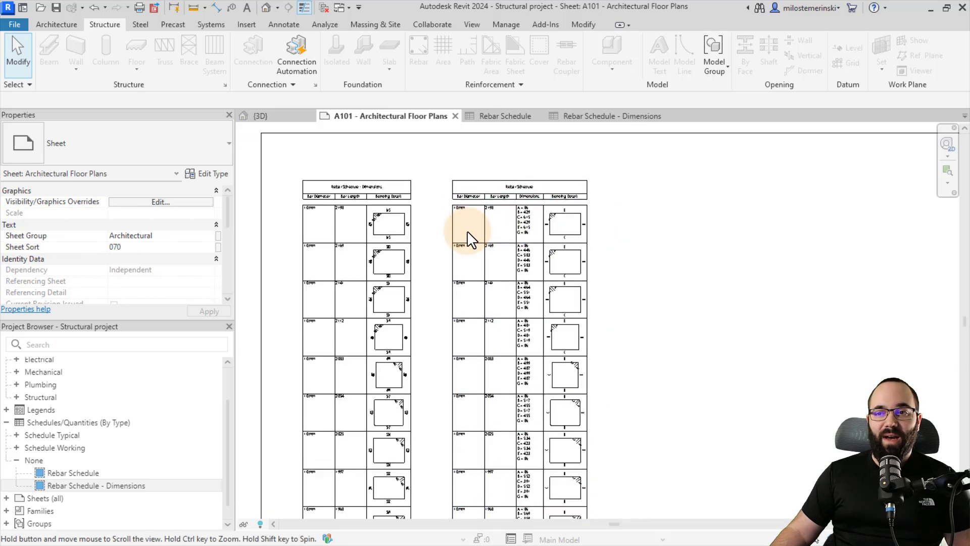
scroll(435, 207, "up", 2)
middle_click_drag(435, 207, 516, 240)
scroll(481, 216, "up", 1)
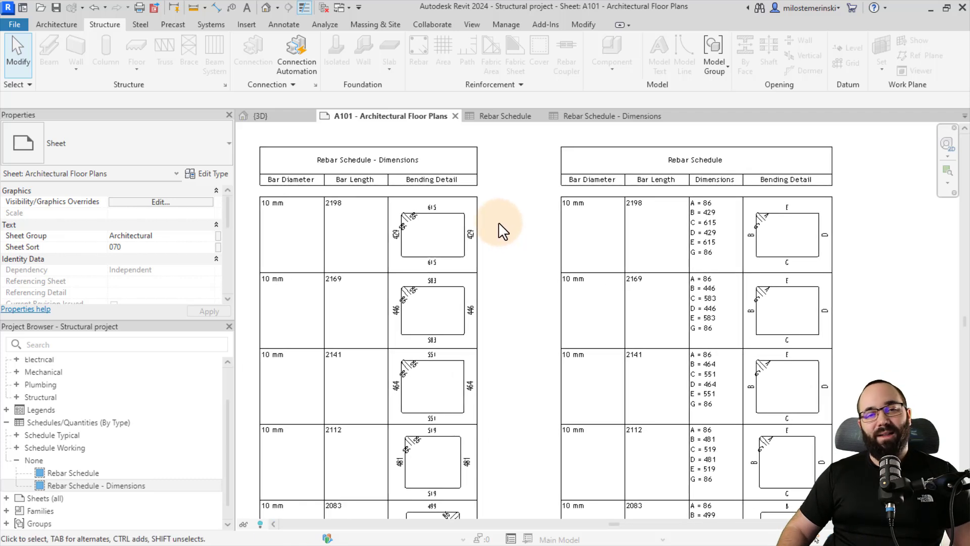